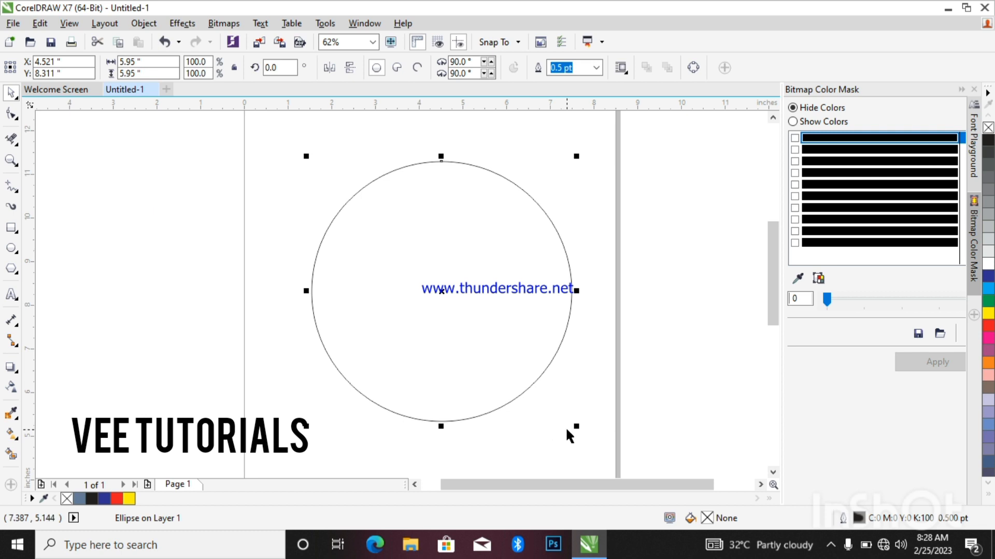
Make a smaller concentric copy of the large circle, size it to 3.2 inches, and fit it against the inside top edge.
left_click_drag(576, 426, 502, 349)
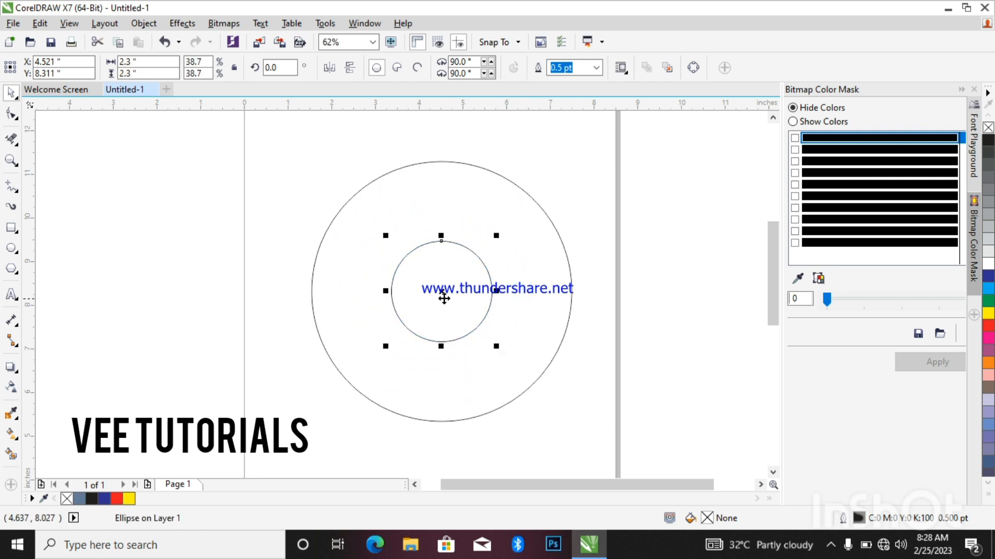
left_click_drag(444, 295, 437, 221)
left_click_drag(490, 271, 510, 296)
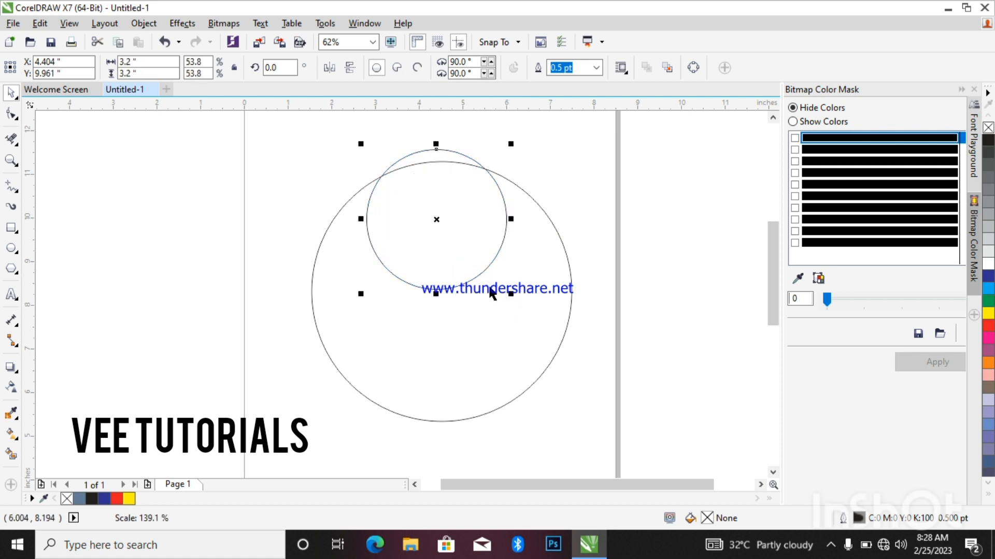
left_click_drag(437, 220, 438, 233)
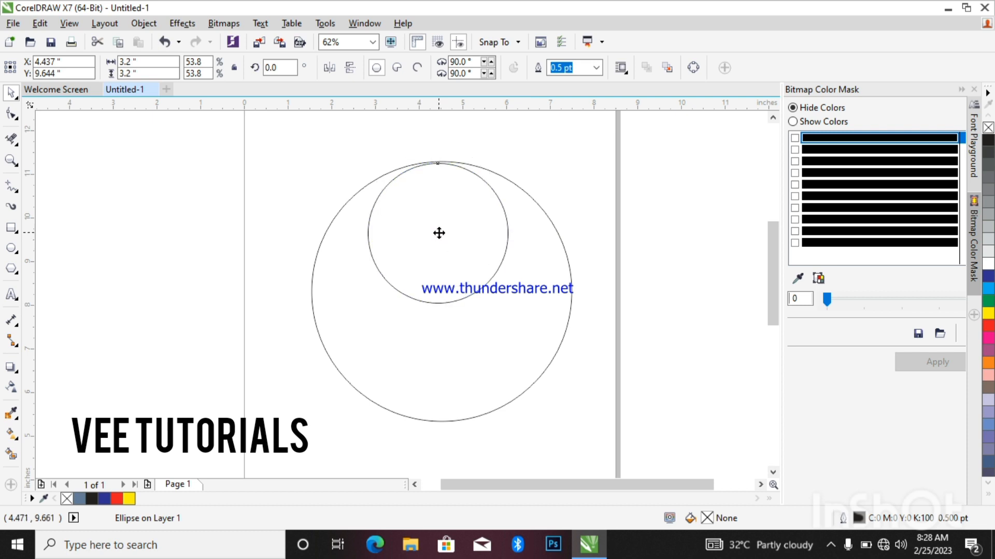
Resize the small circle to about 3.26 inches and rotate a copy of it into the lower half around a pivot at its base.
left_click(12, 93)
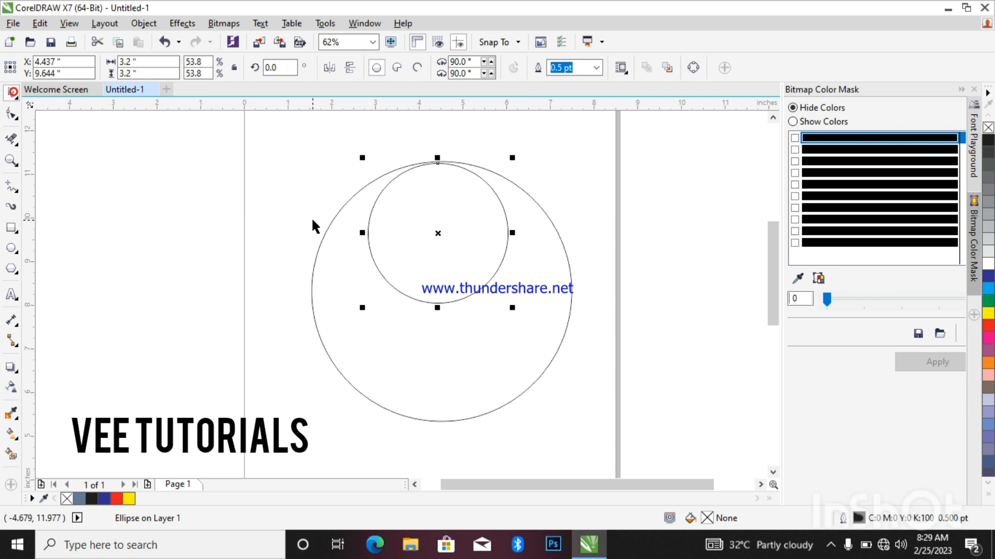
left_click(438, 233)
left_click_drag(513, 158, 545, 250)
left_click_drag(513, 156, 508, 171)
mouse_move(438, 234)
left_mouse_down()
mouse_move(450, 305)
mouse_move(437, 305)
left_mouse_up()
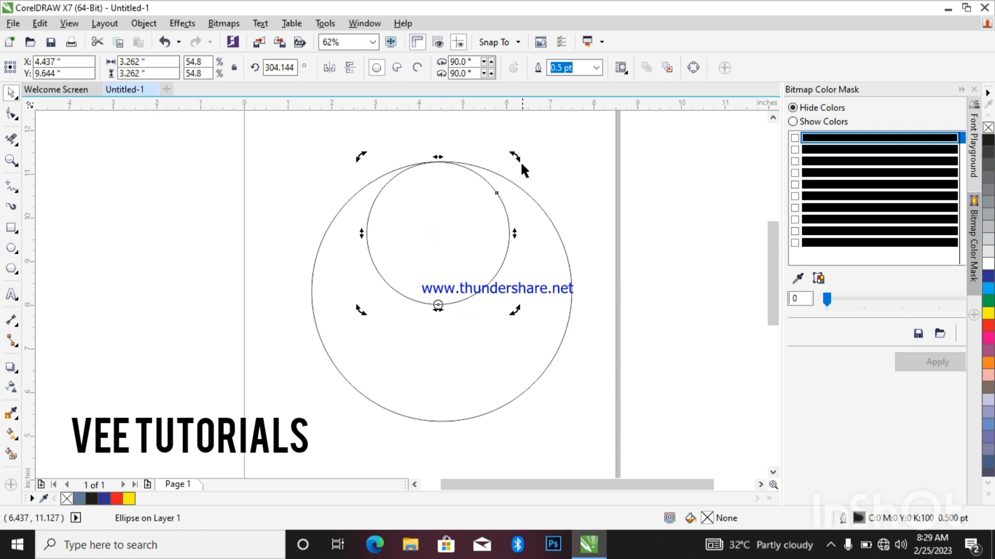
left_click_drag(518, 160, 407, 380)
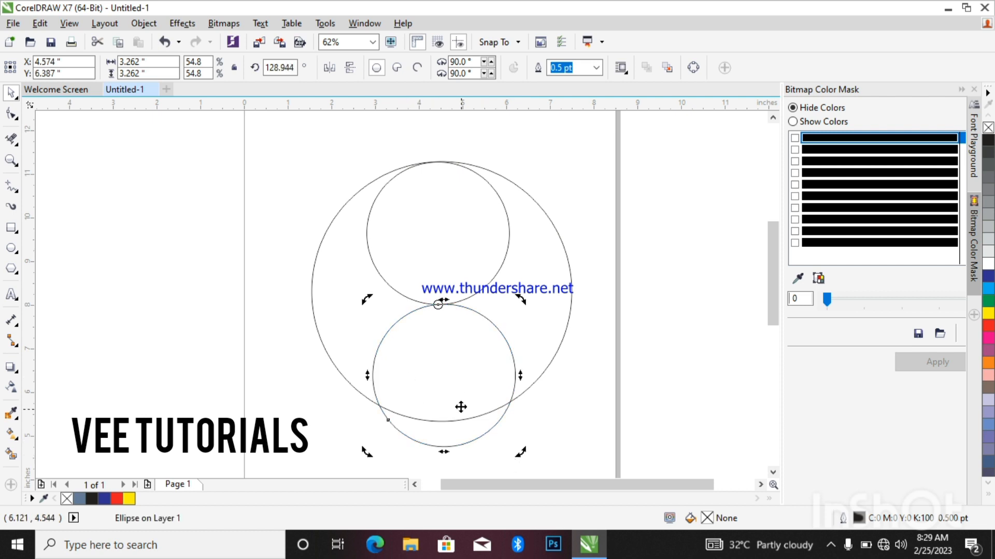
Select both small circles and scale them together to about 5.94 inches tall, fitting exactly within the large circle.
left_click(444, 256, "shift")
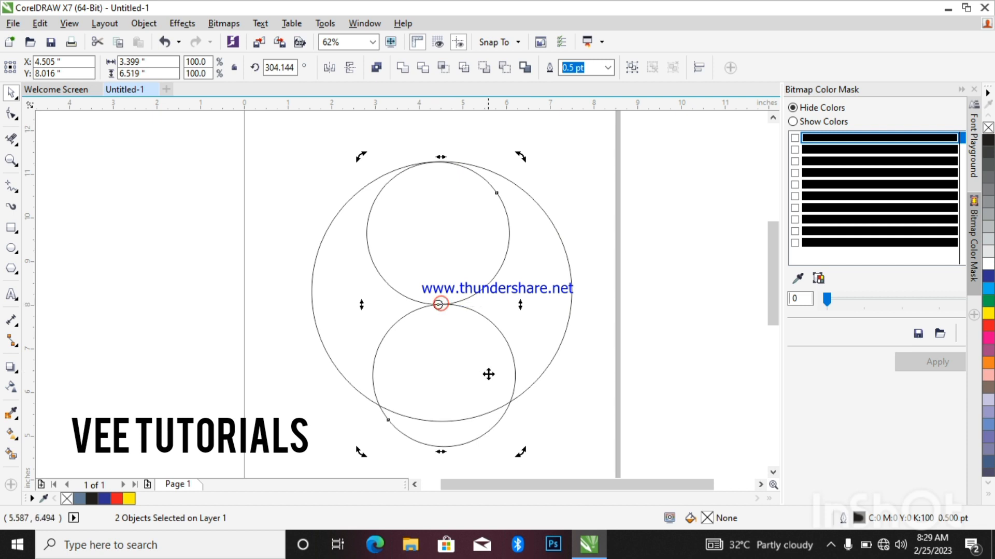
left_click(441, 305)
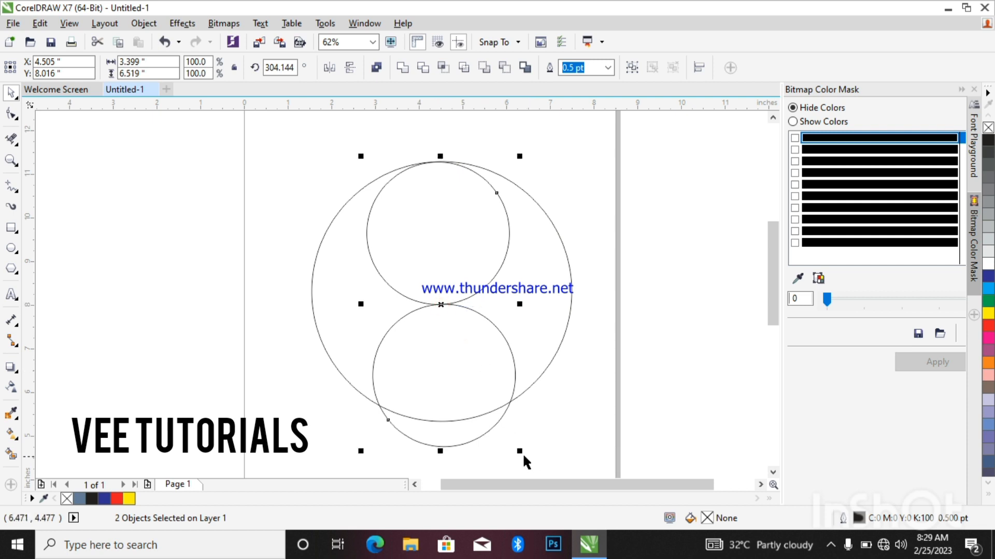
left_click_drag(520, 453, 509, 430)
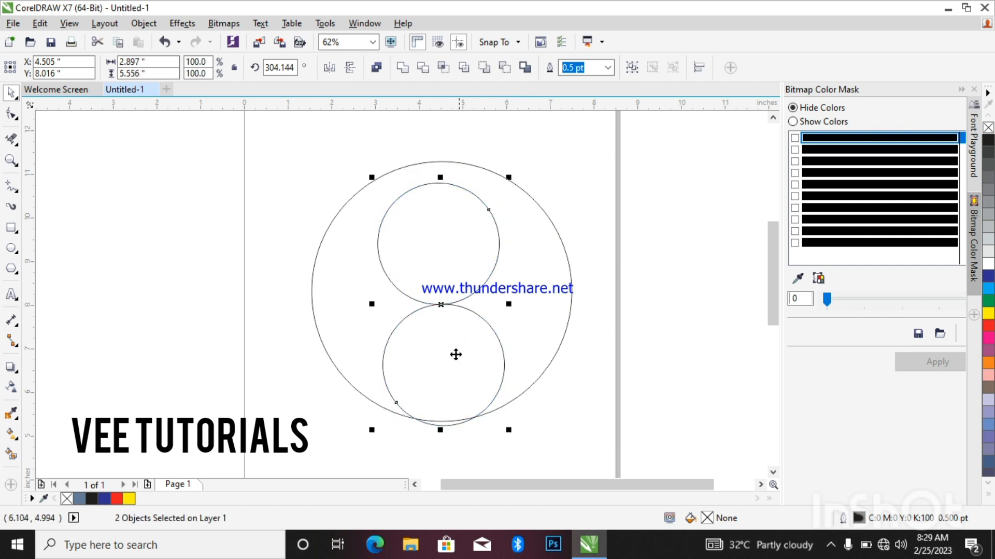
left_click_drag(443, 305, 444, 291)
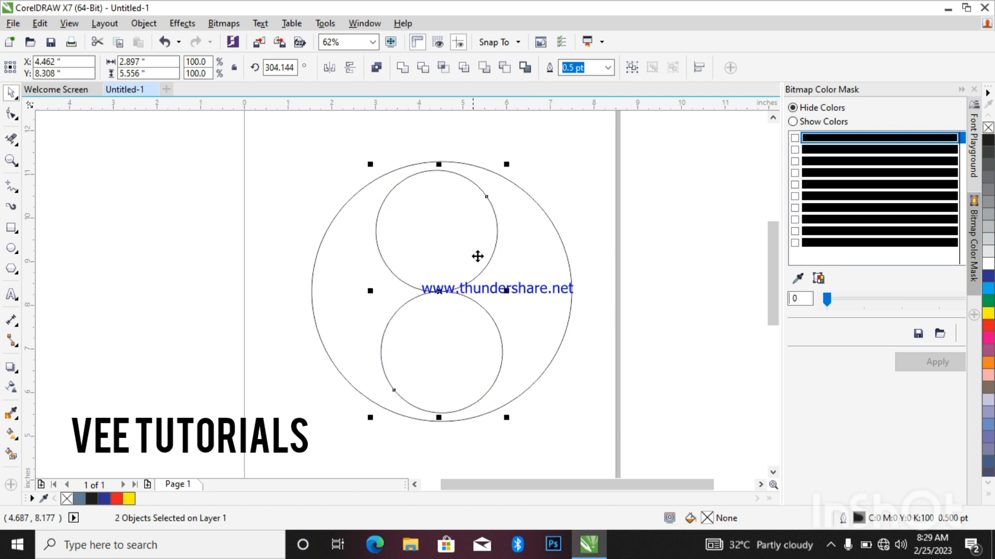
left_click_drag(509, 161, 514, 156)
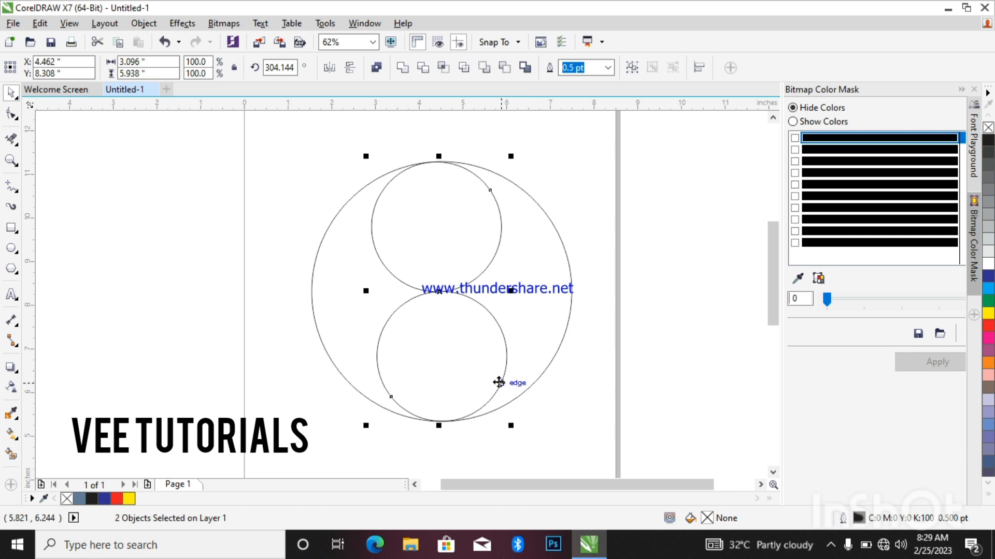
Rotate a copy of the two small circles 90° about their shared centre and nudge it slightly right inside the large circle.
left_click(439, 288)
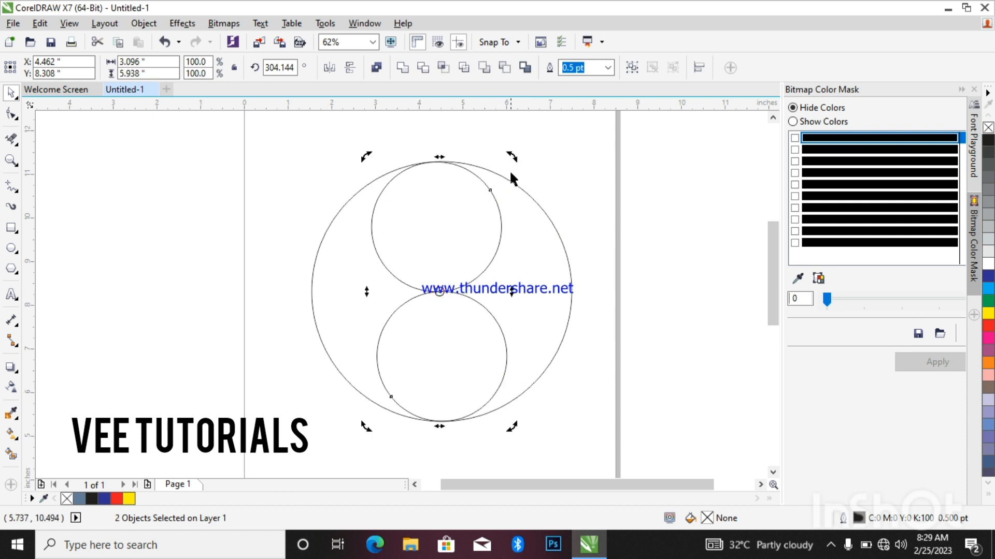
left_click_drag(511, 157, 573, 366)
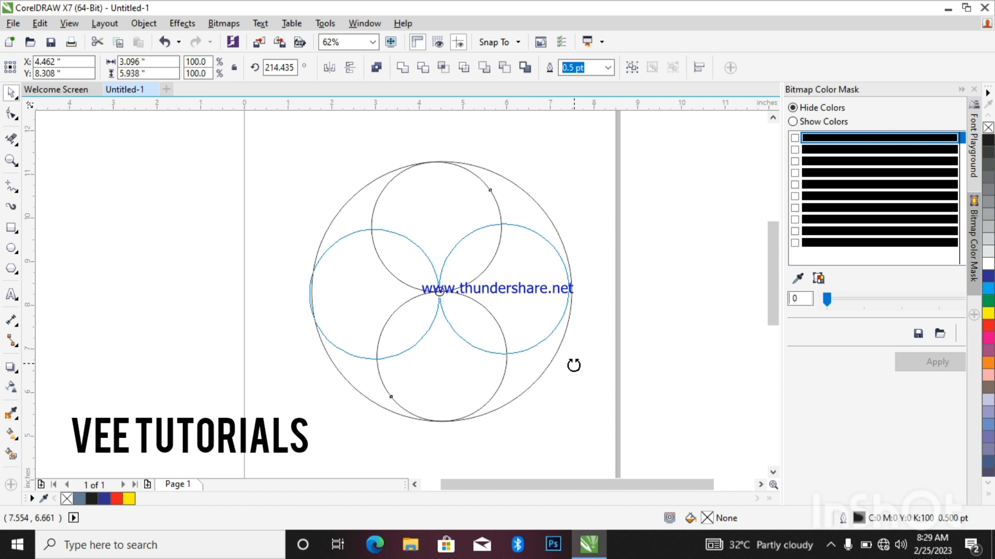
left_click_drag(573, 366, 574, 366)
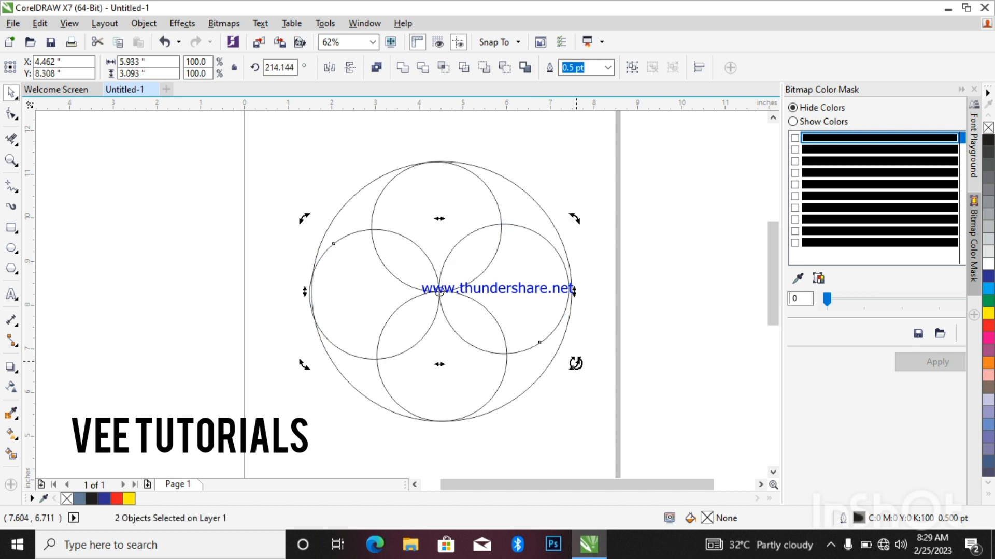
key("Right")
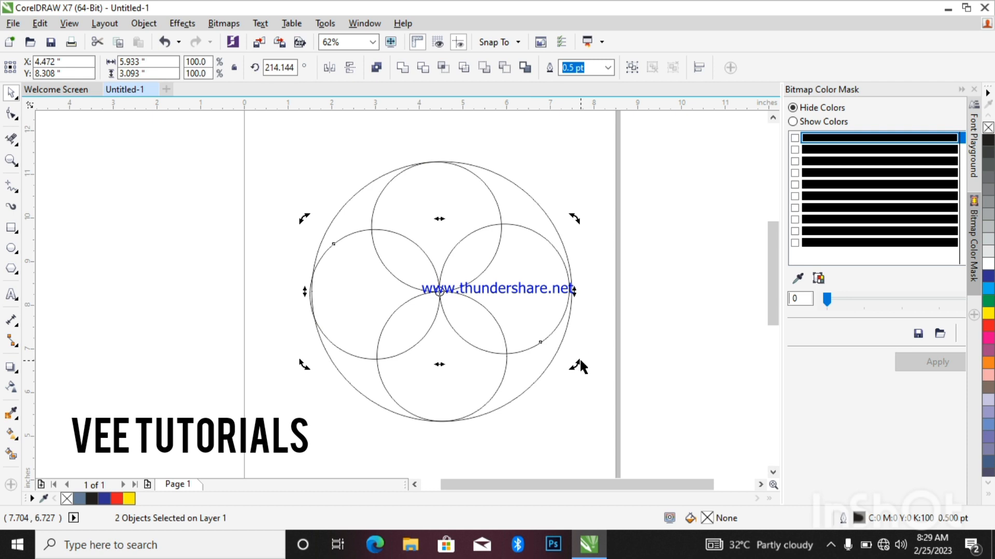
left_click(268, 204)
scroll(409, 264, "up", 2)
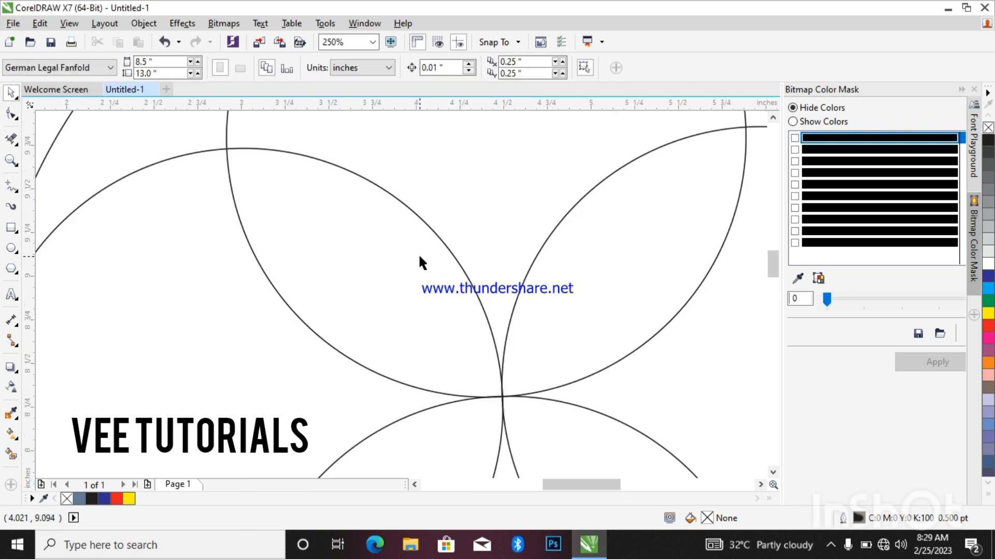
scroll(421, 253, "down", 2)
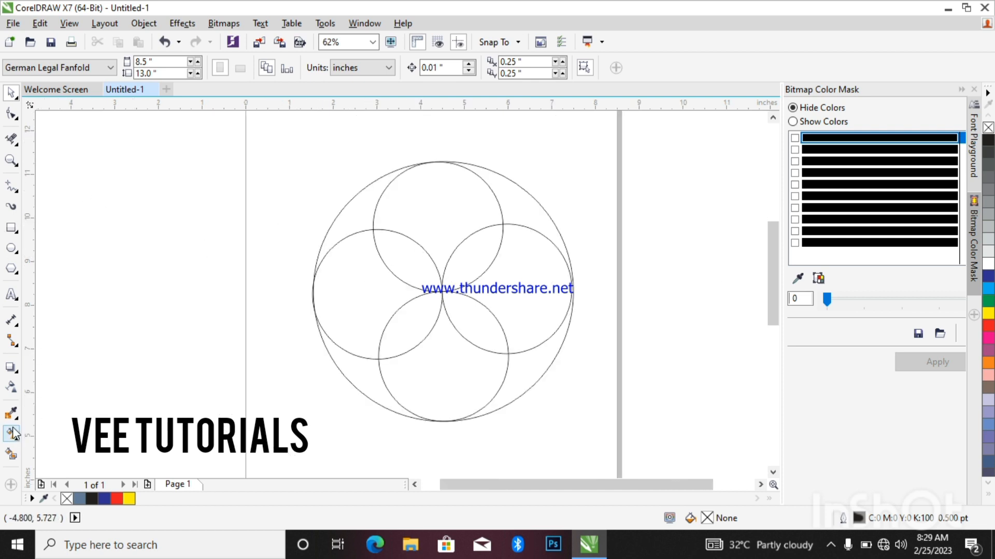
Try to Smart Fill the left small circle and surrounding outer gaps in blue-grey, and undo the fills.
left_click(12, 453)
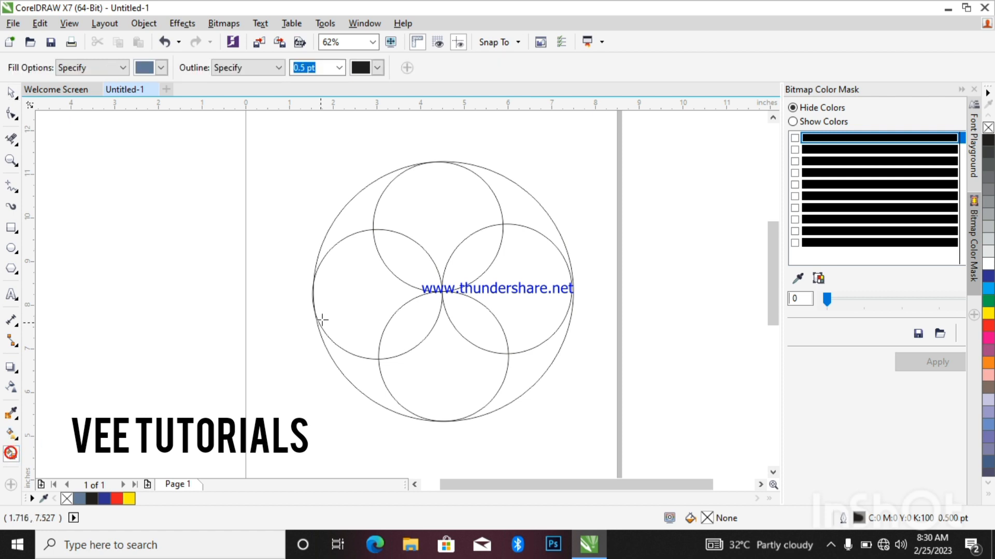
left_click(397, 321)
left_click(368, 307)
left_click(348, 223)
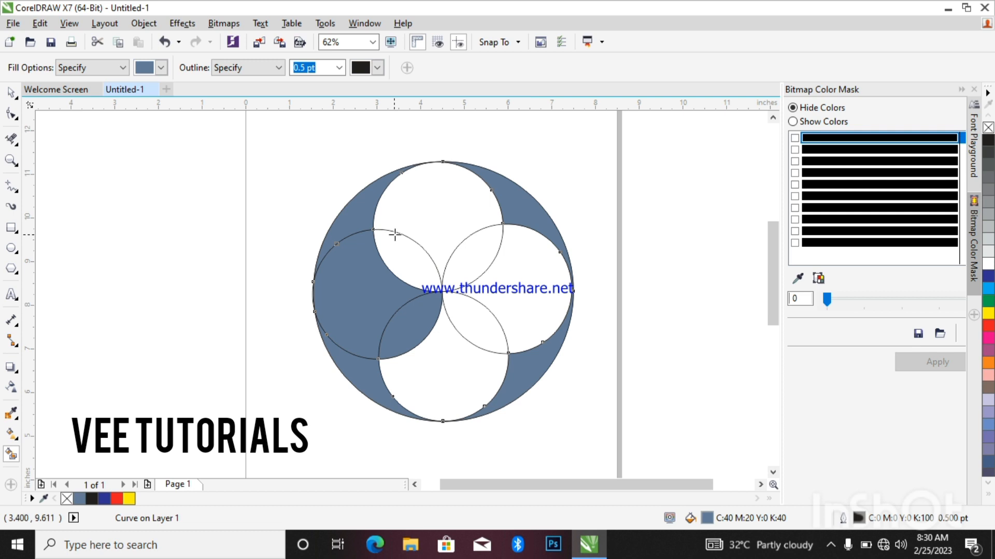
key("ctrl+z")
key("ctrl+z")
key("ctrl+z")
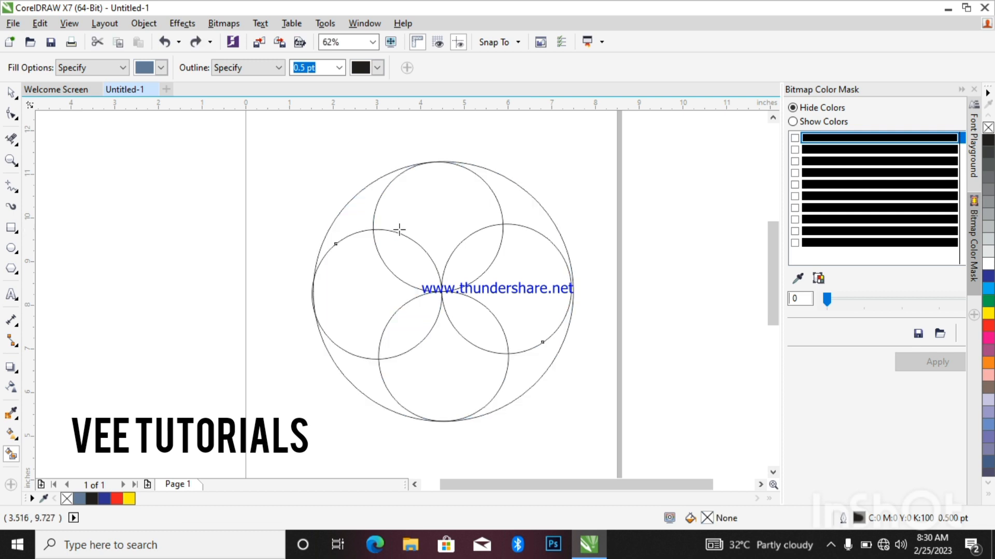
Select all four small circles and enlarge them together from the centre to about 6.0 by 6.005 inches, slightly overlapping the large circle.
left_click(10, 92)
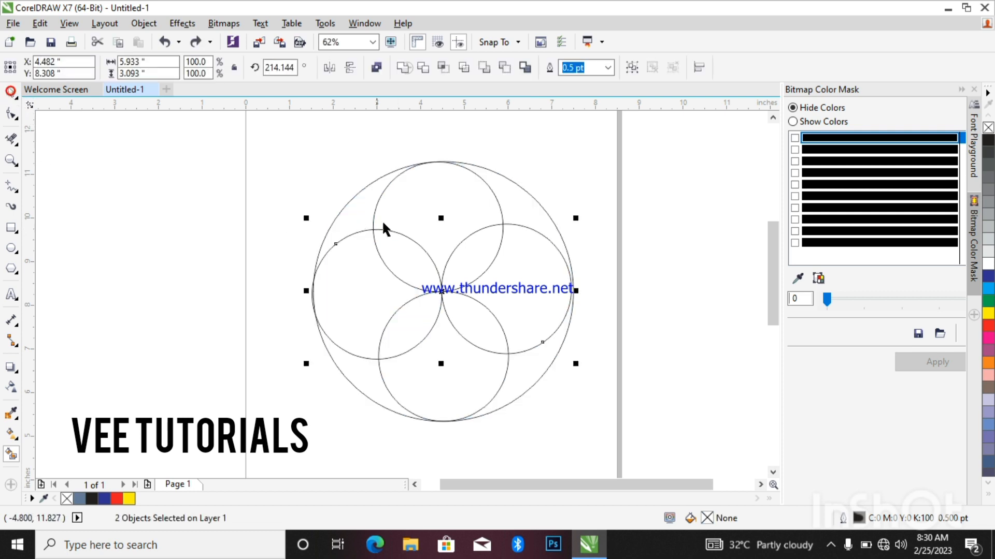
left_click(420, 205, "shift")
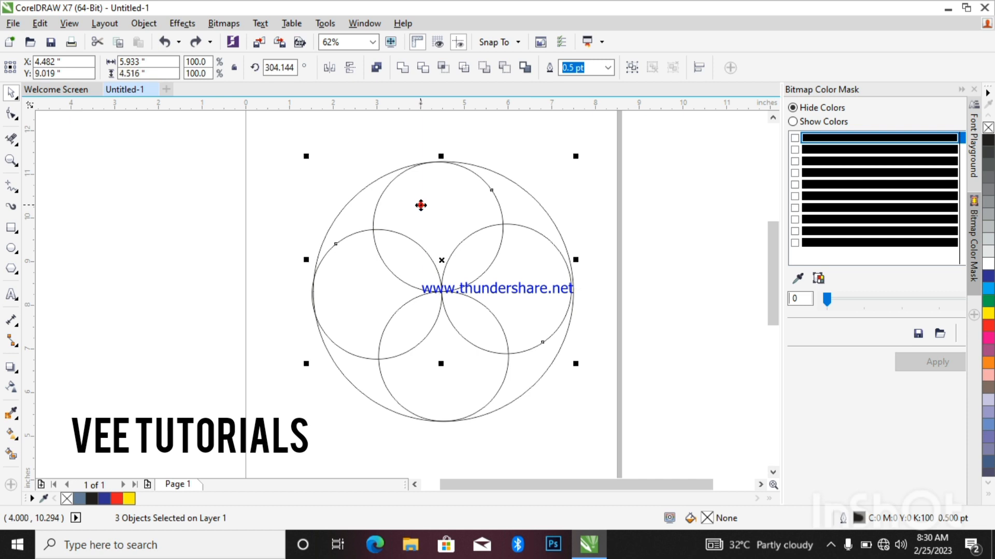
left_click(442, 368, "shift")
left_click(510, 290, "shift")
left_click(382, 288, "shift")
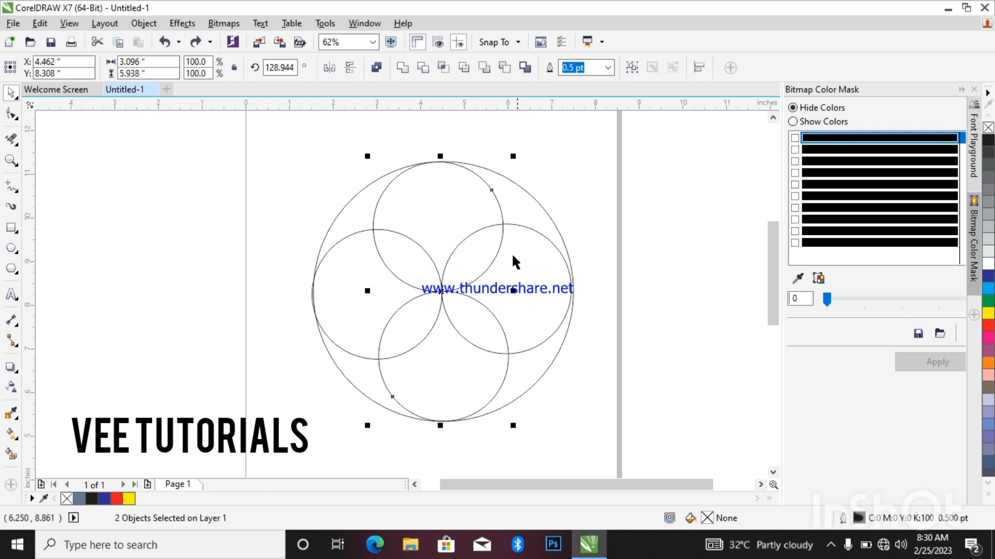
left_click(525, 262, "shift")
left_click(358, 280, "shift")
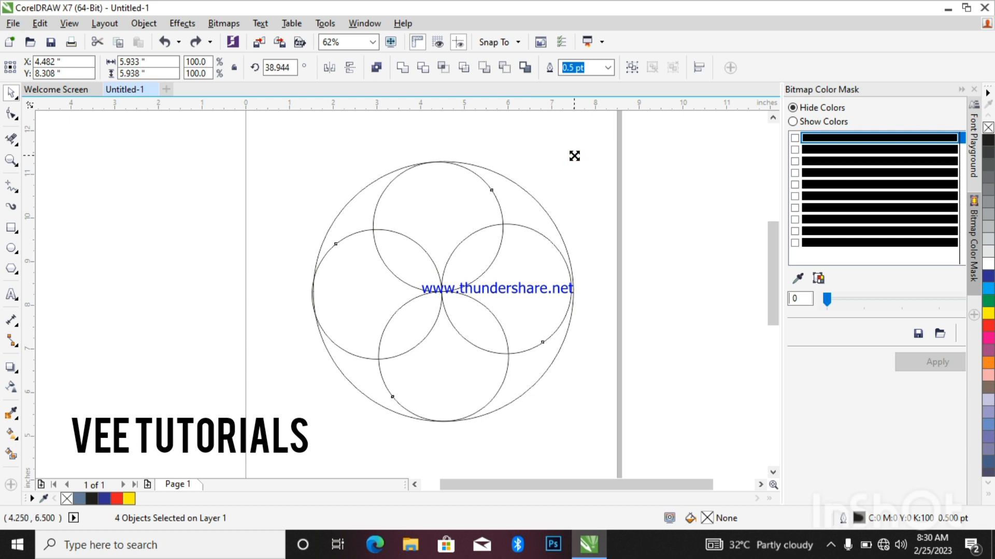
left_click_drag(575, 156, 576, 154)
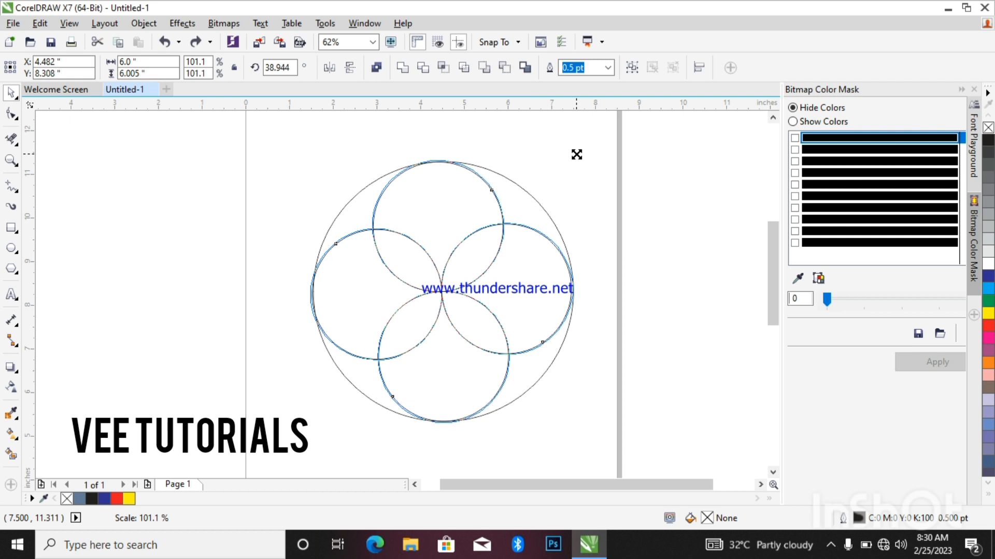
left_click_drag(577, 155, 577, 155)
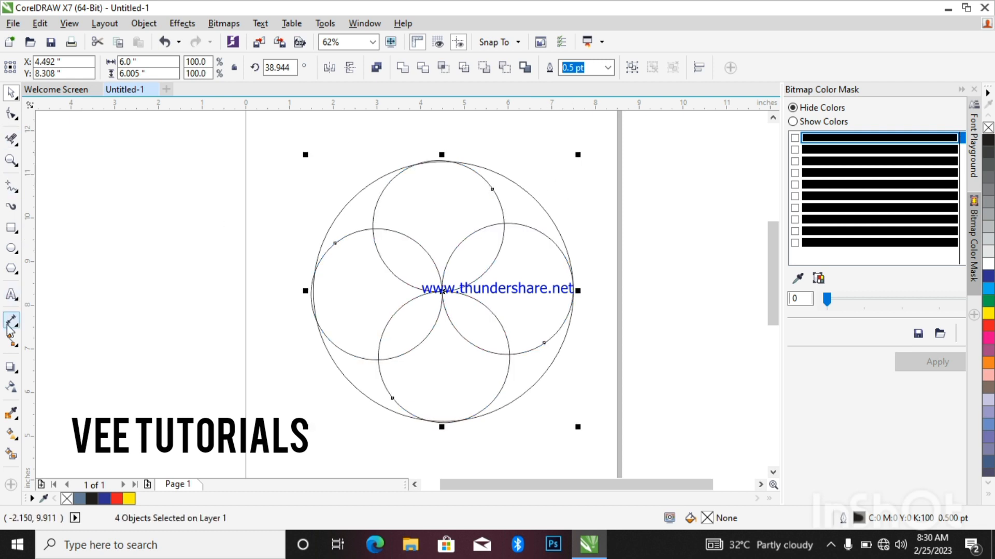
Try Smart Fill on the enlarged left circle and the upper-left outer gap, and undo these fills.
left_click(11, 455)
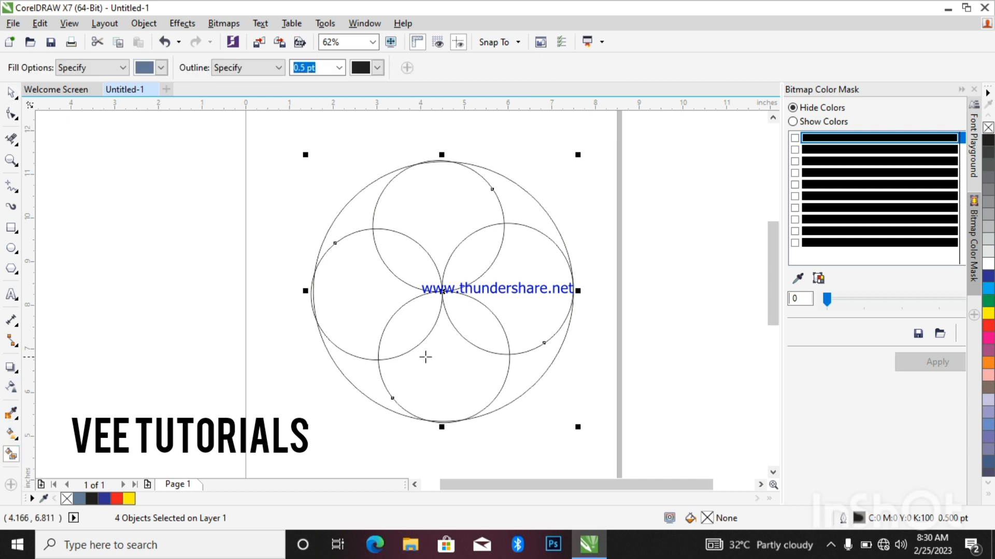
left_click(410, 340)
left_click(366, 325)
left_click(359, 225)
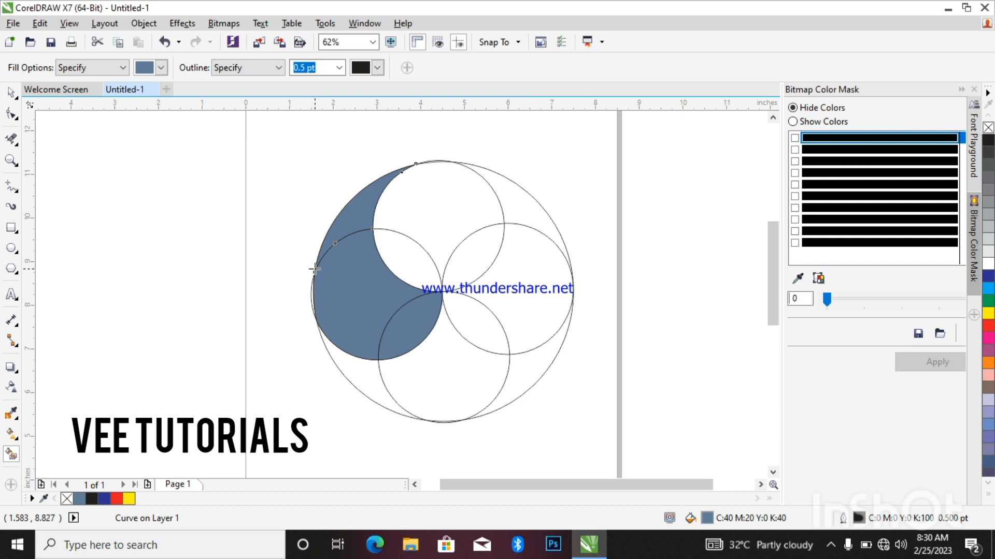
key("ctrl+z")
key("ctrl+z")
key("ctrl+z")
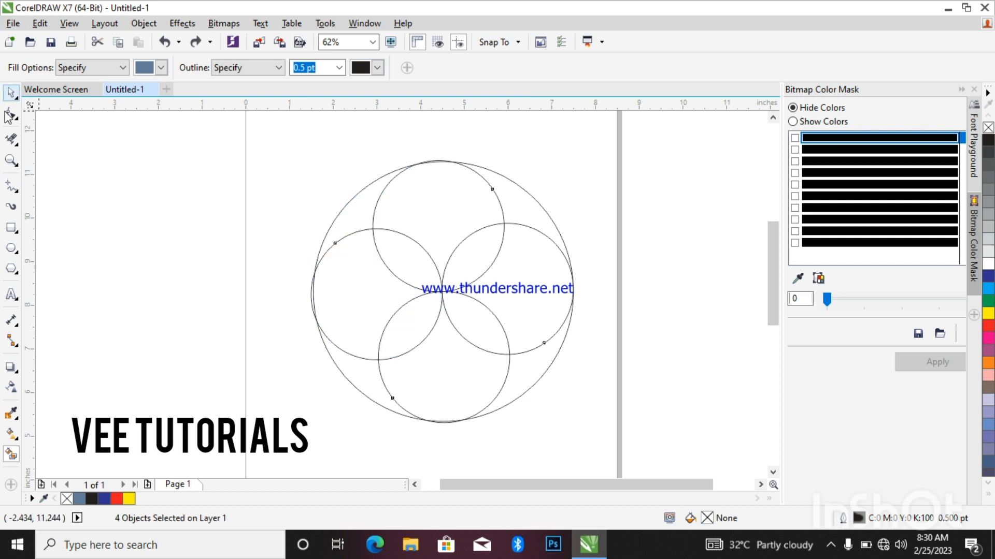
Use Virtual Segment Delete to remove the lower circle's arc inside the left circle and the left circle's upper-left arc.
left_click(17, 120)
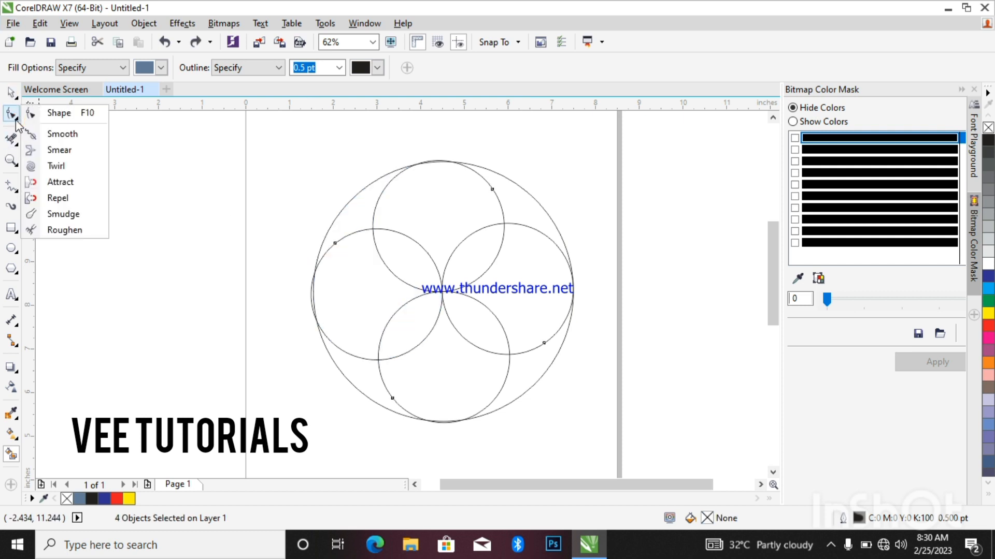
left_click(17, 142)
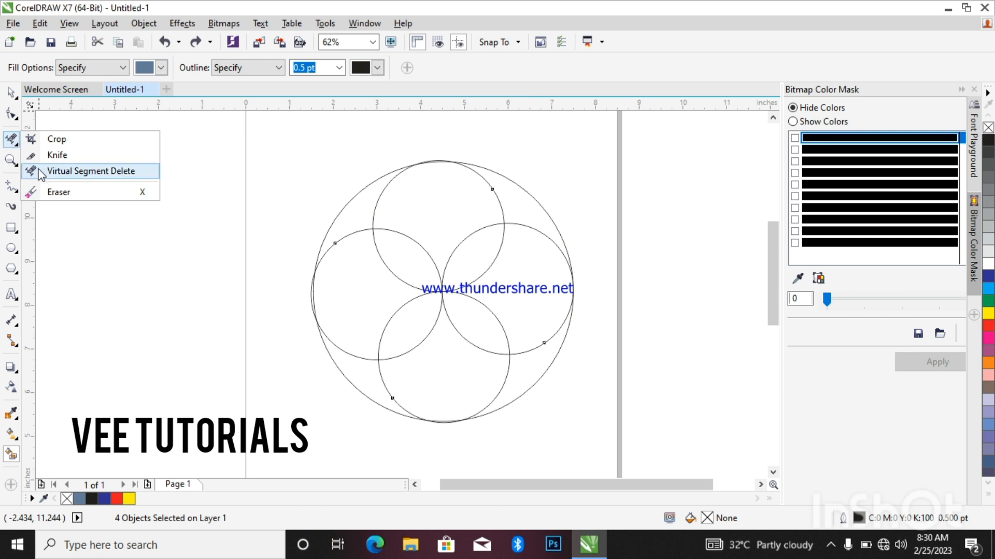
left_click(91, 171)
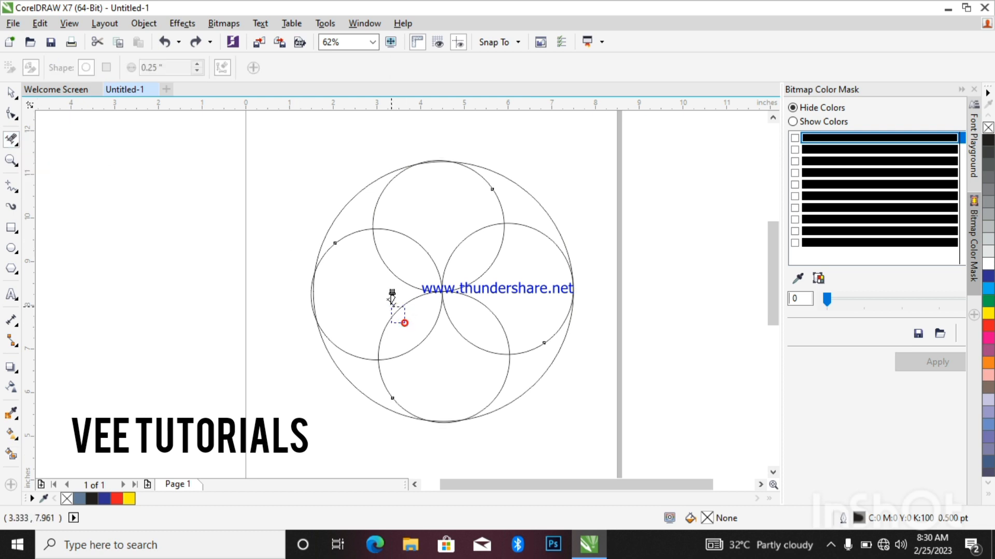
left_click(336, 257)
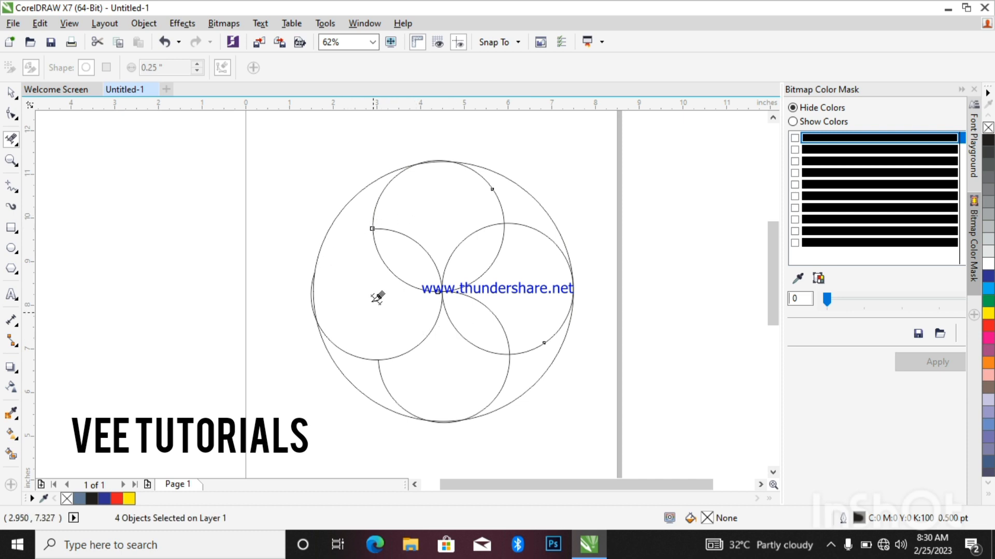
Smart Fill the merged curved region on the left of the large circle in blue-grey (C40 M20 Y0 K40).
left_click(11, 93)
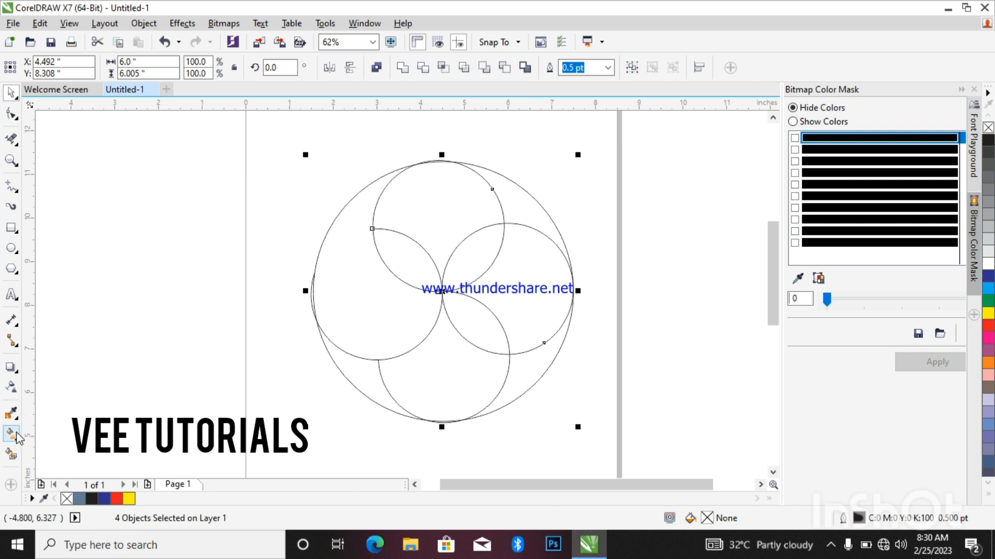
left_click(384, 311)
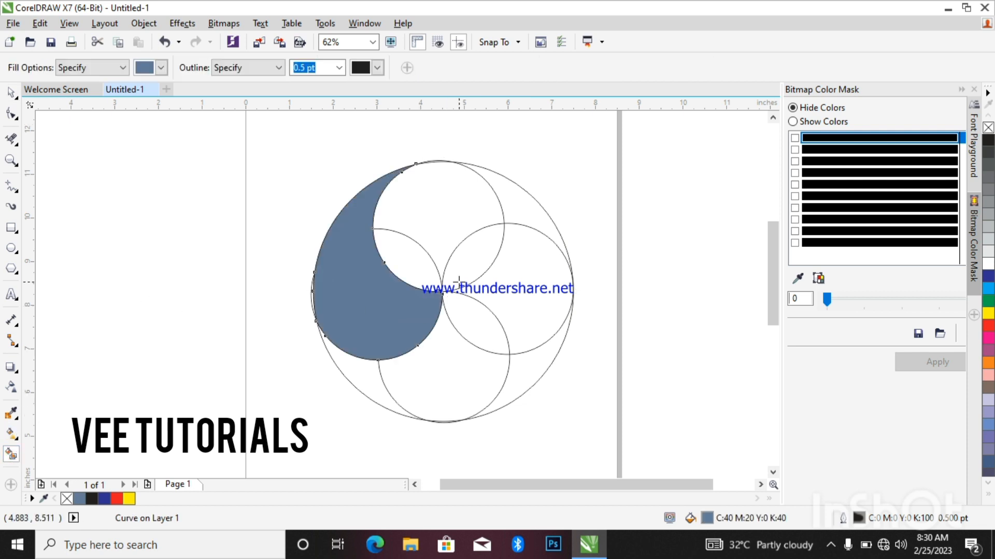
Move the remaining small circles and leftover arcs out of the large circle onto the blank area to its right.
left_click(11, 94)
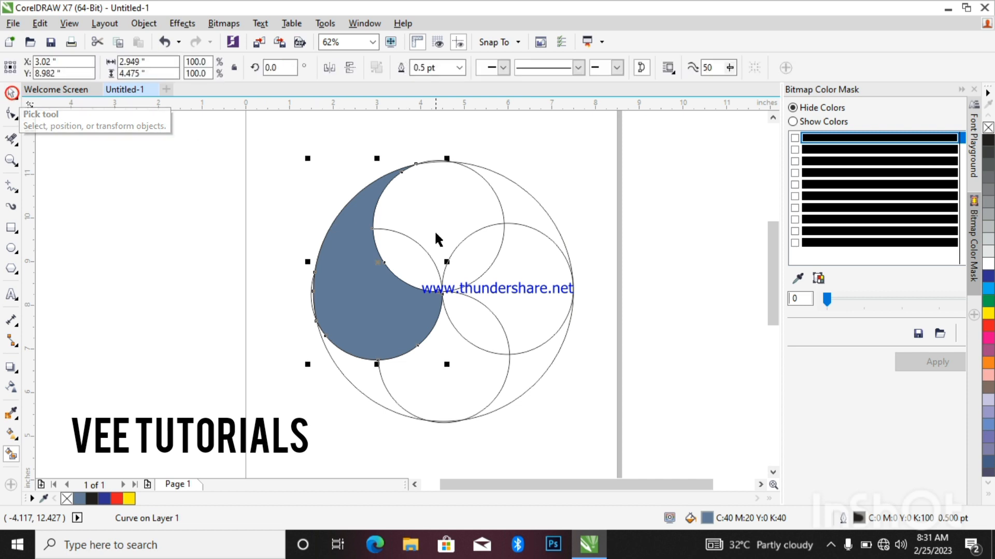
left_click(469, 229)
left_click_drag(524, 282, 660, 301)
left_click_drag(482, 239, 688, 315)
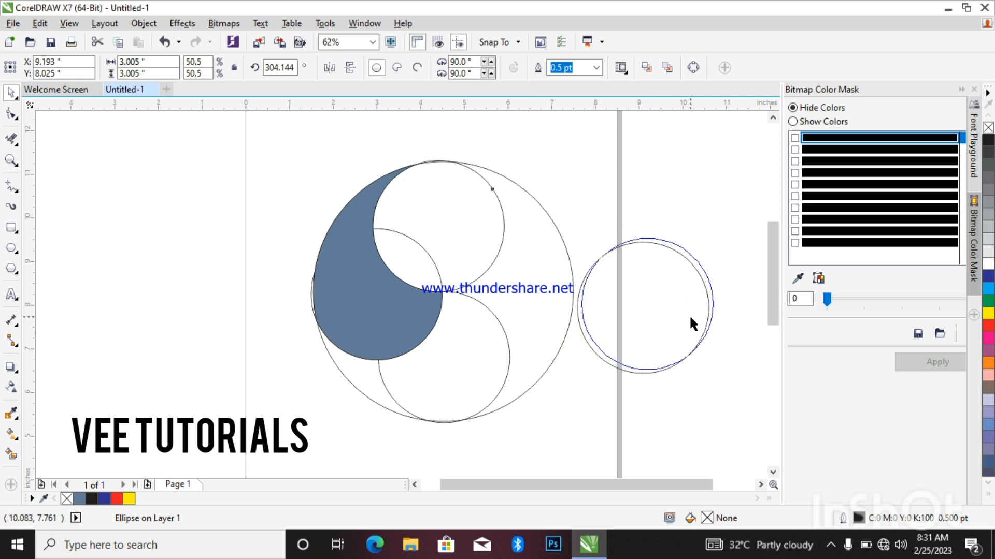
left_click(466, 354)
left_click_drag(462, 356, 667, 304)
left_click_drag(410, 264, 676, 271)
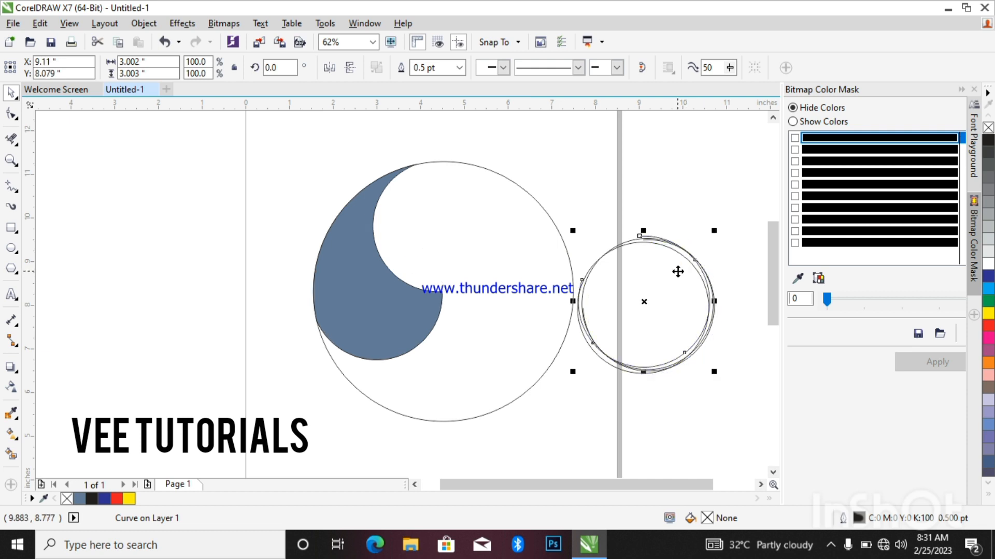
Delete all the small circles and arcs stacked beside the large circle.
right_click(681, 282)
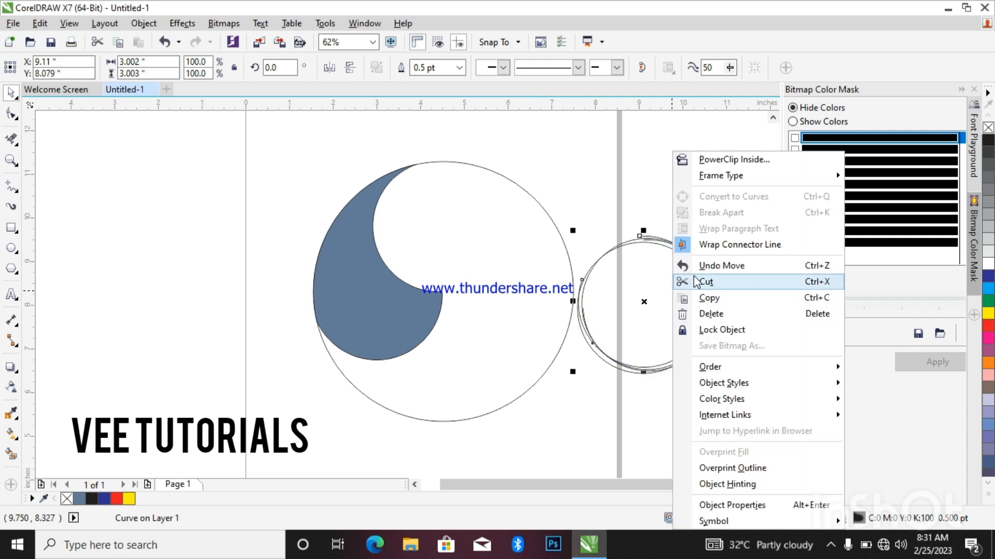
left_click(703, 311)
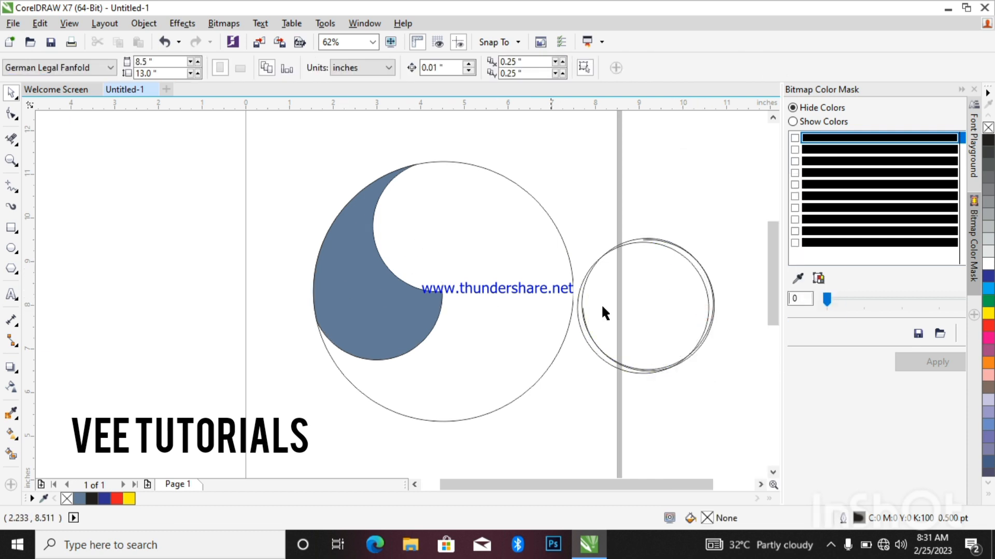
left_click_drag(566, 212, 725, 383)
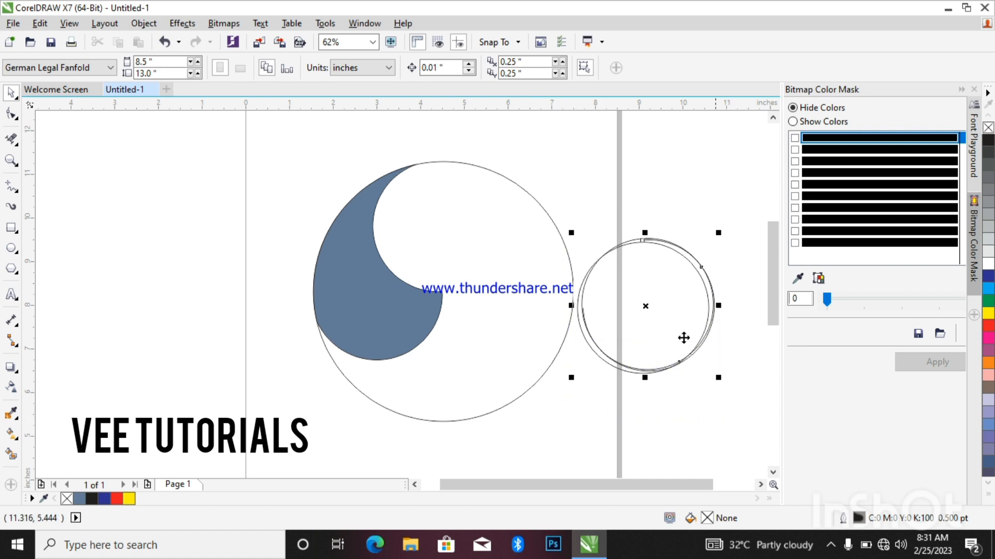
right_click(665, 323)
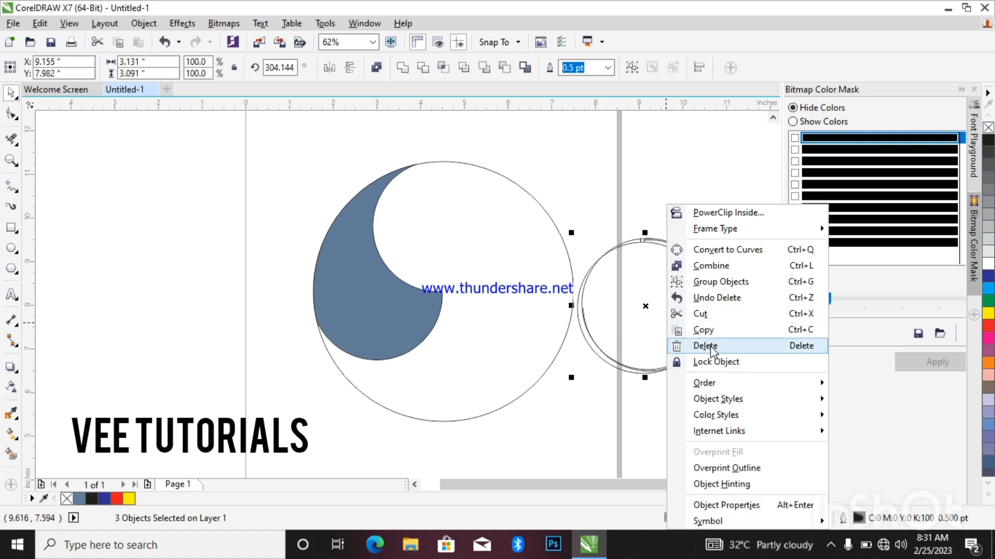
left_click(711, 347)
left_click(389, 313)
scroll(366, 295, "up", 2)
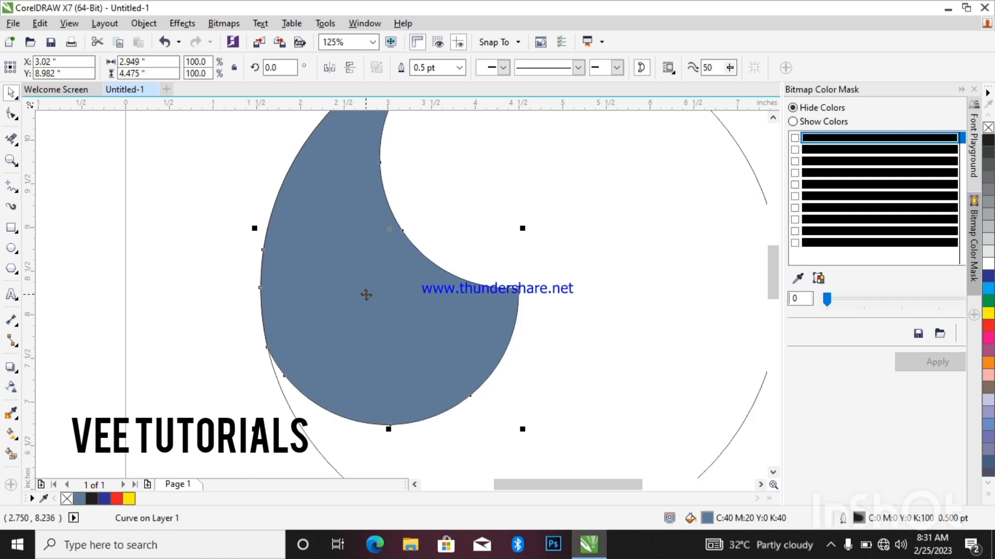
scroll(366, 295, "down", 2)
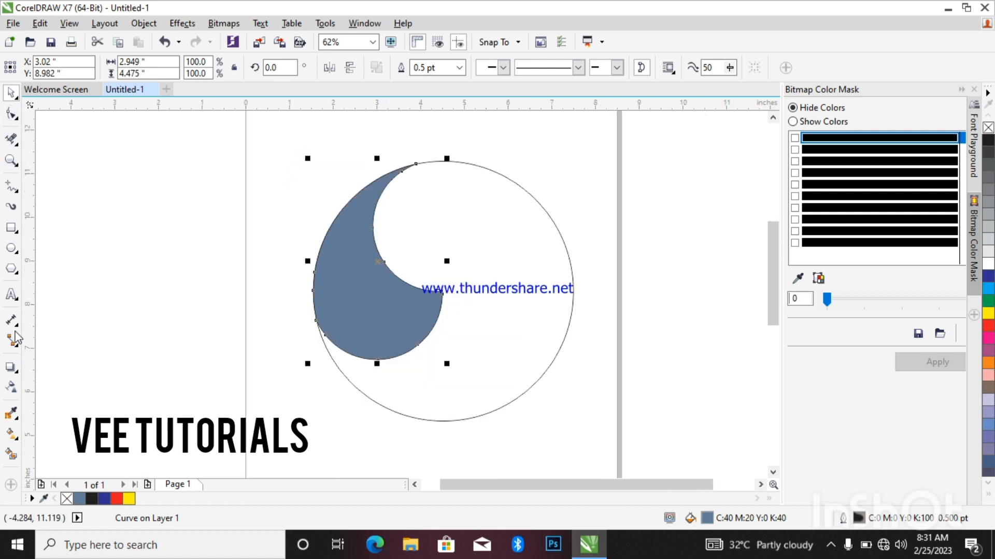
left_click(22, 396)
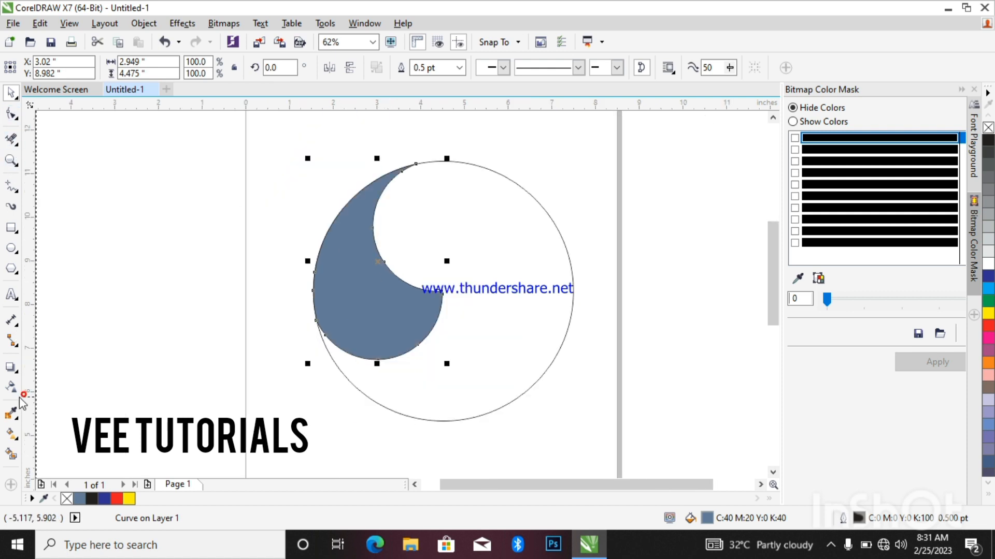
left_click(11, 455)
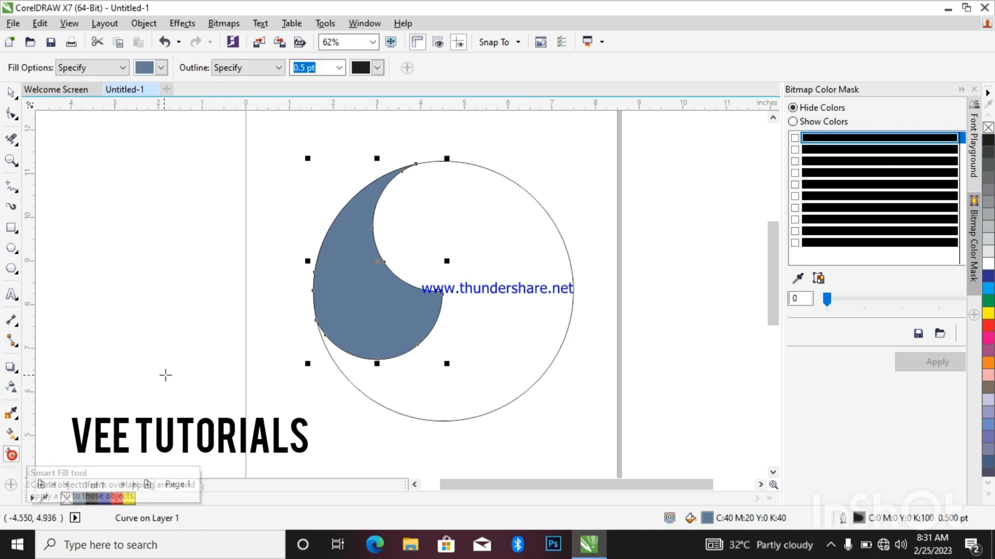
left_click(282, 340)
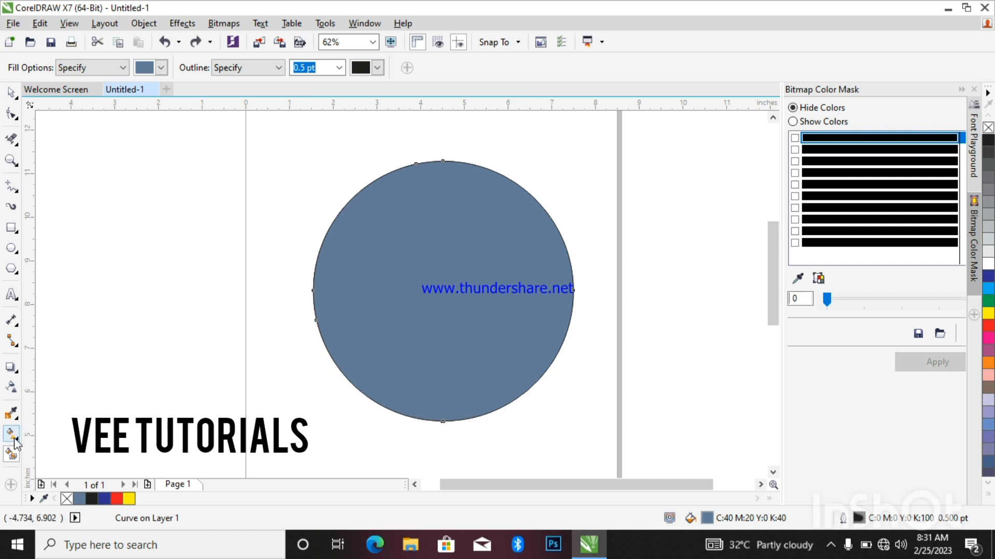
key("ctrl+z")
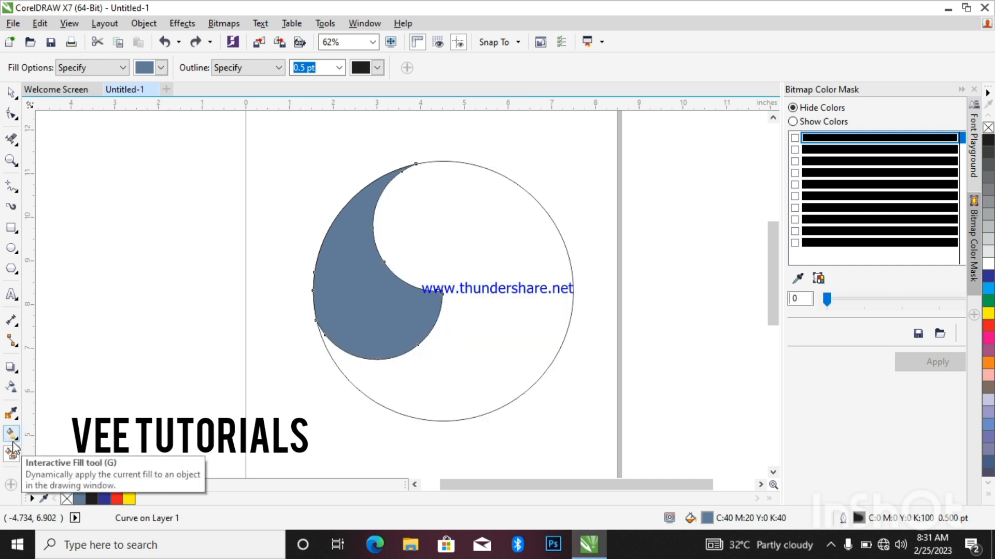
Apply a slanted linear fountain fill to the curved shape, from blue near its upper tip to red at its lower-left edge.
left_click(13, 443)
left_click_drag(356, 231, 321, 326)
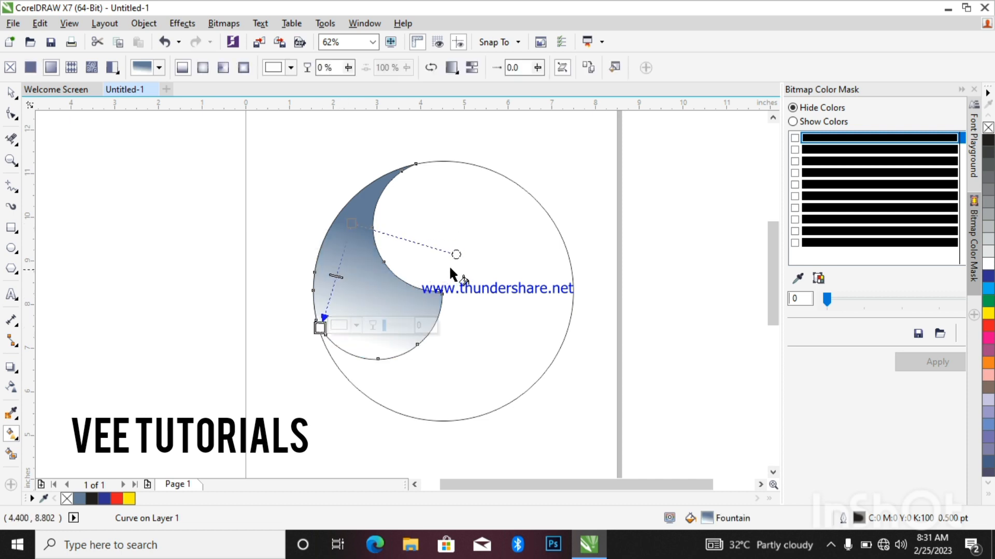
left_click_drag(457, 255, 433, 307)
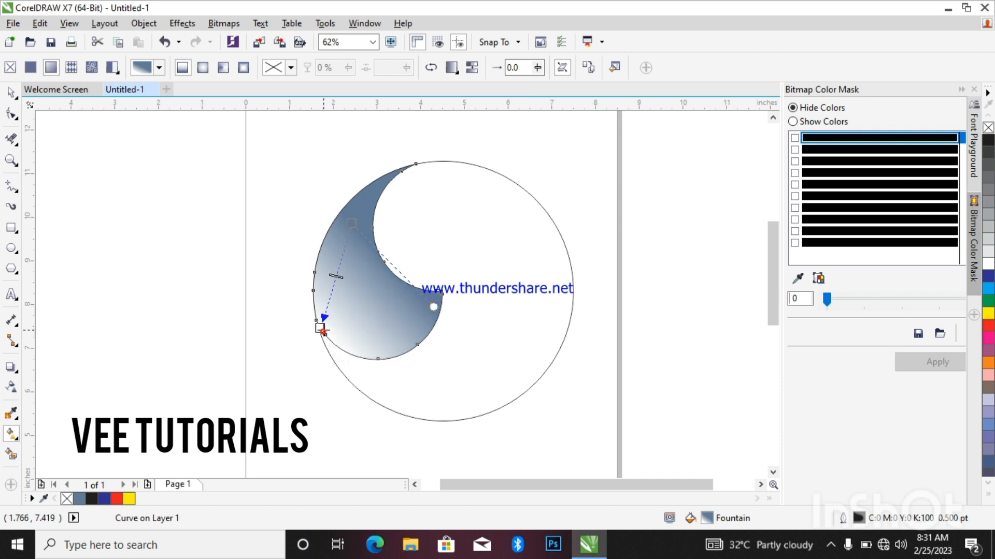
left_click(320, 328)
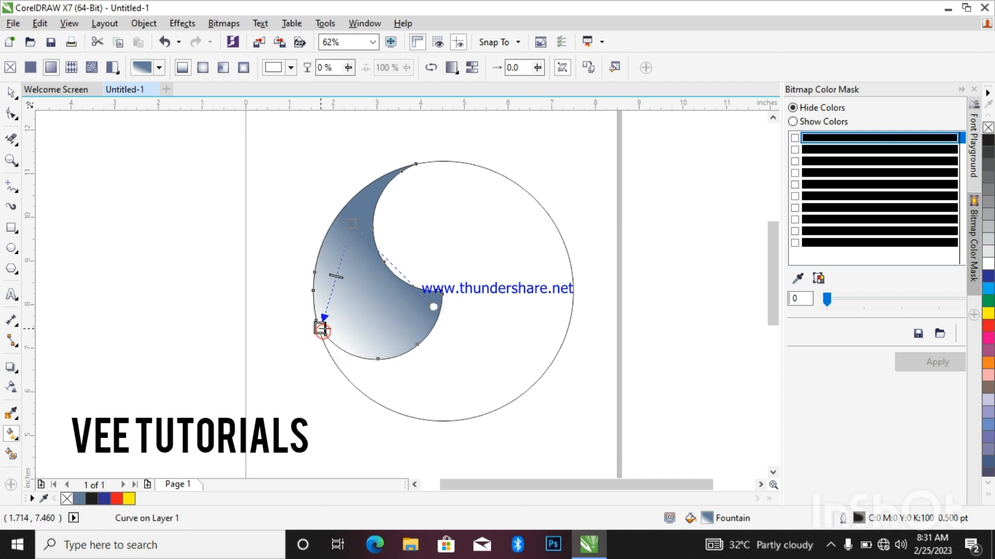
left_click(987, 328)
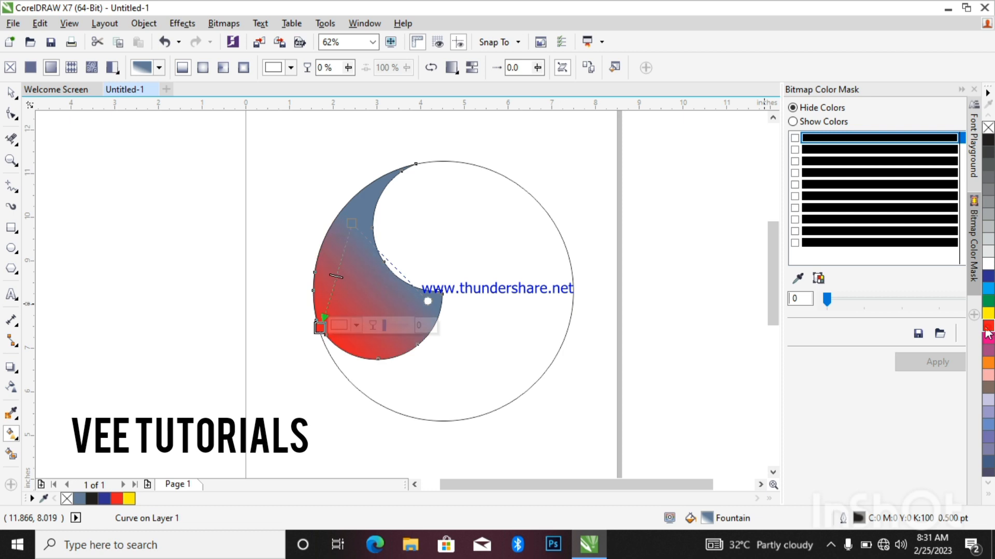
left_click(351, 227)
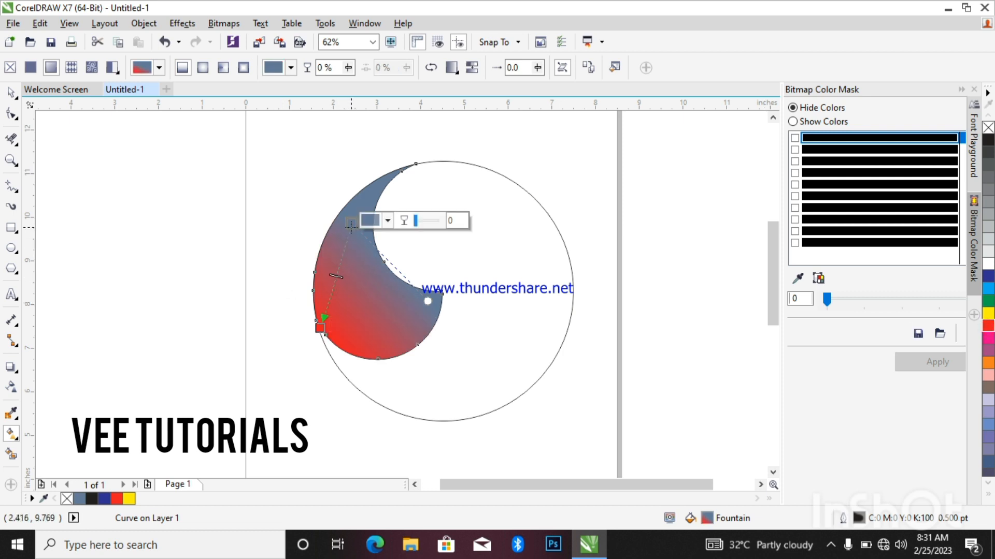
left_click(987, 279)
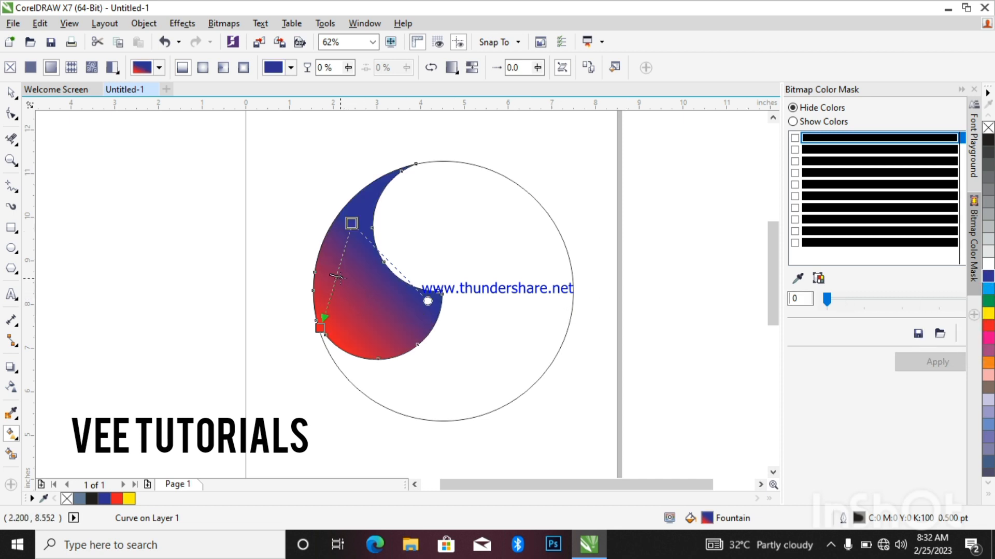
Refine the fountain fill by shifting its midpoint towards the red end and moving the blue start node closer to the shape's upper tip.
left_click_drag(335, 291, 335, 294)
left_click(352, 222)
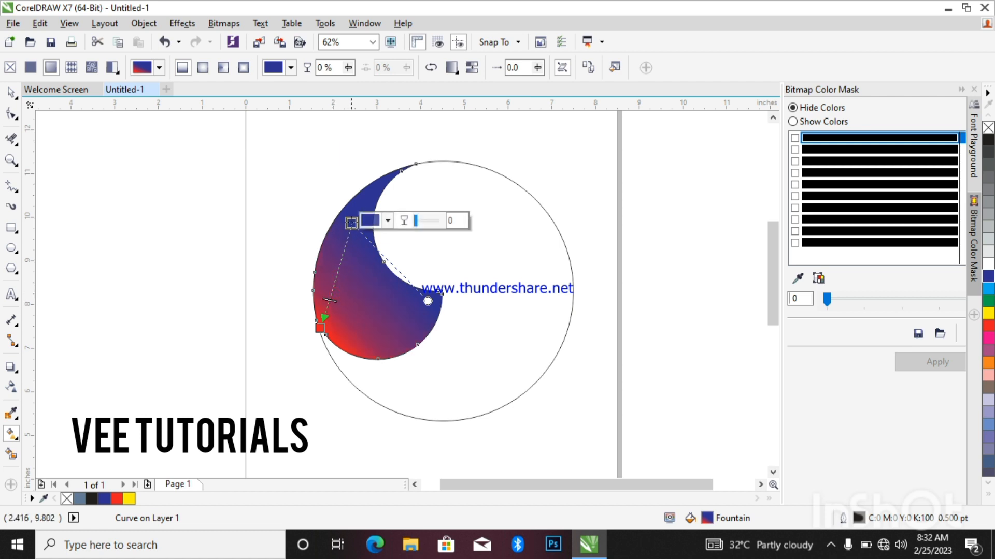
left_click_drag(352, 223, 356, 203)
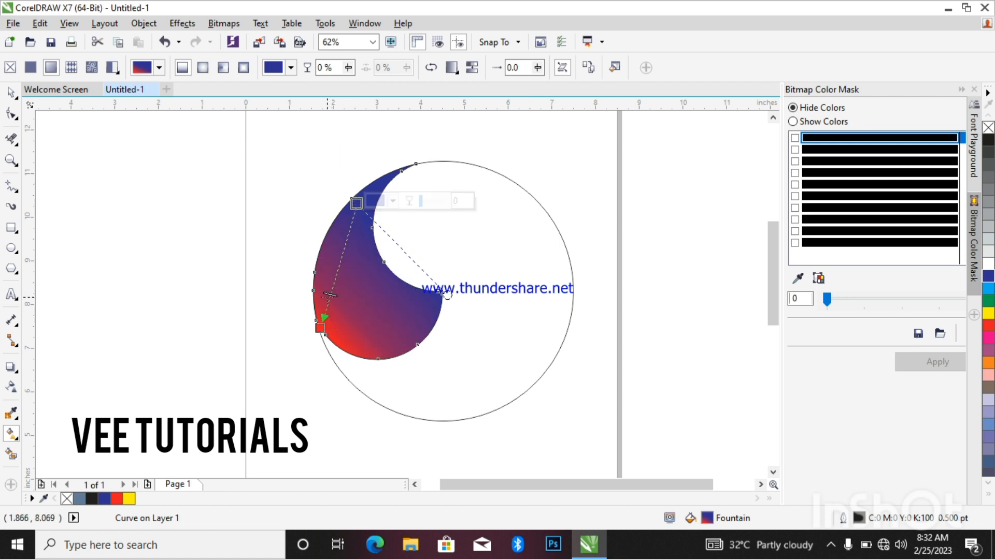
left_click_drag(329, 295, 328, 302)
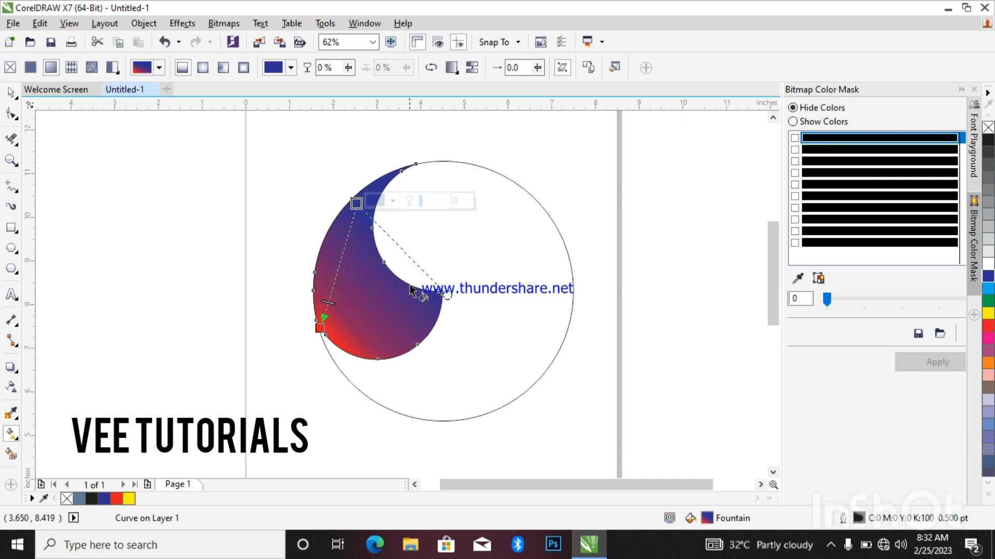
left_click(442, 295)
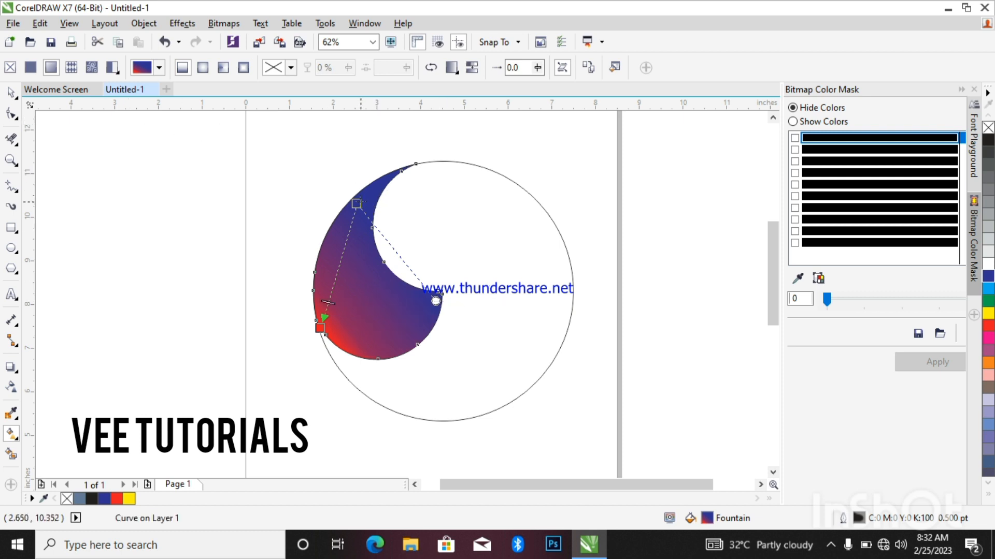
left_click_drag(356, 203, 362, 189)
mouse_move(331, 299)
left_mouse_down()
mouse_move(336, 278)
mouse_move(330, 296)
left_mouse_up()
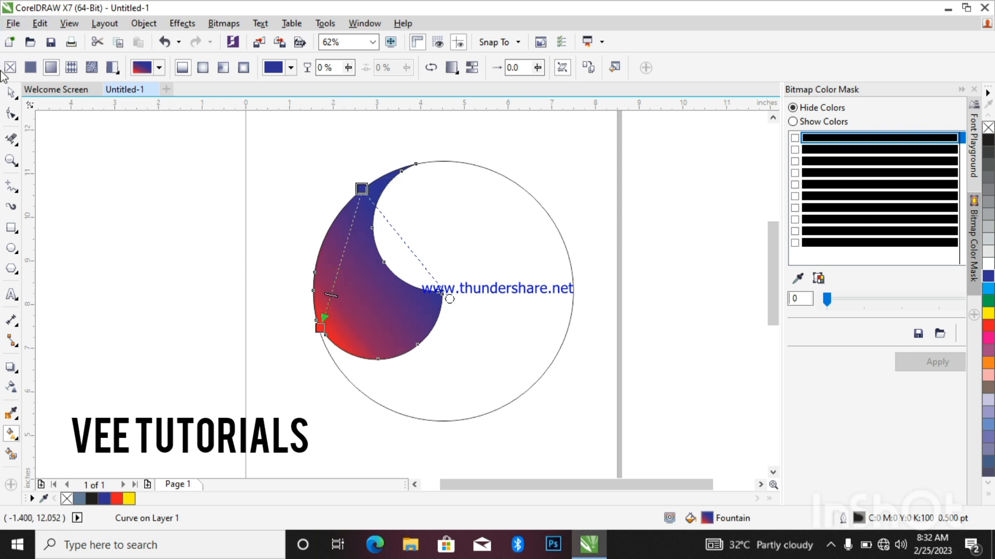
Remove the outline from the gradient-filled curved shape.
left_click(11, 92)
left_click(395, 293)
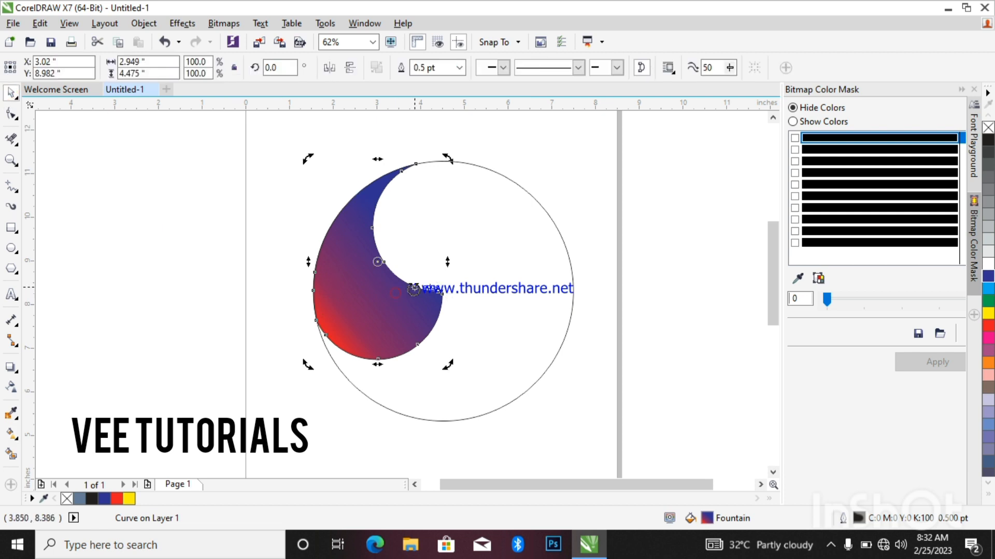
left_click(403, 298)
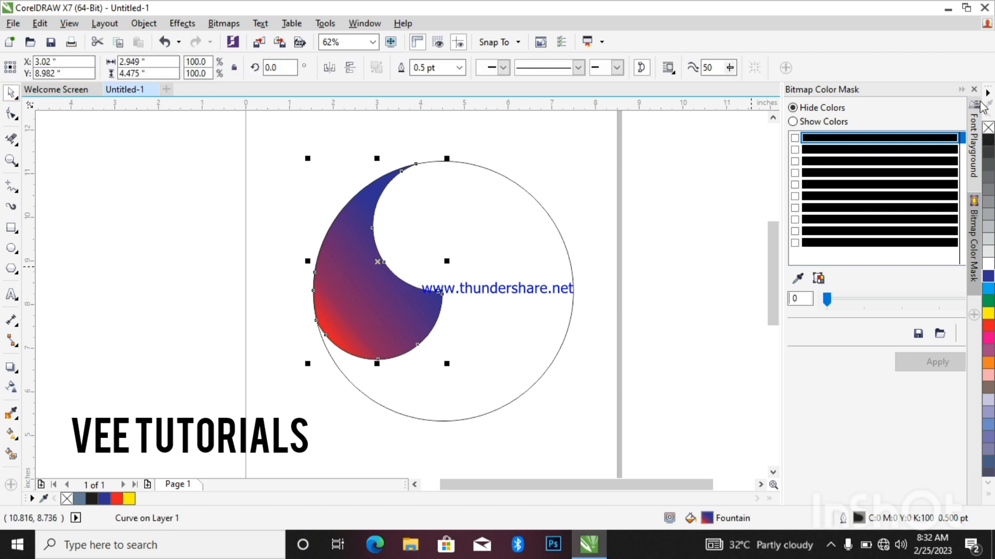
right_click(988, 127)
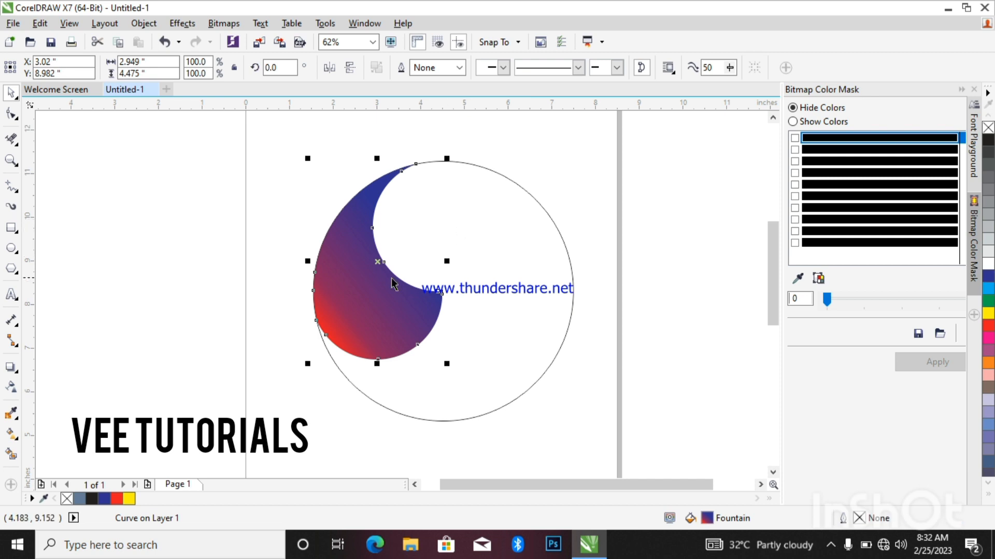
scroll(378, 277, "up", 1)
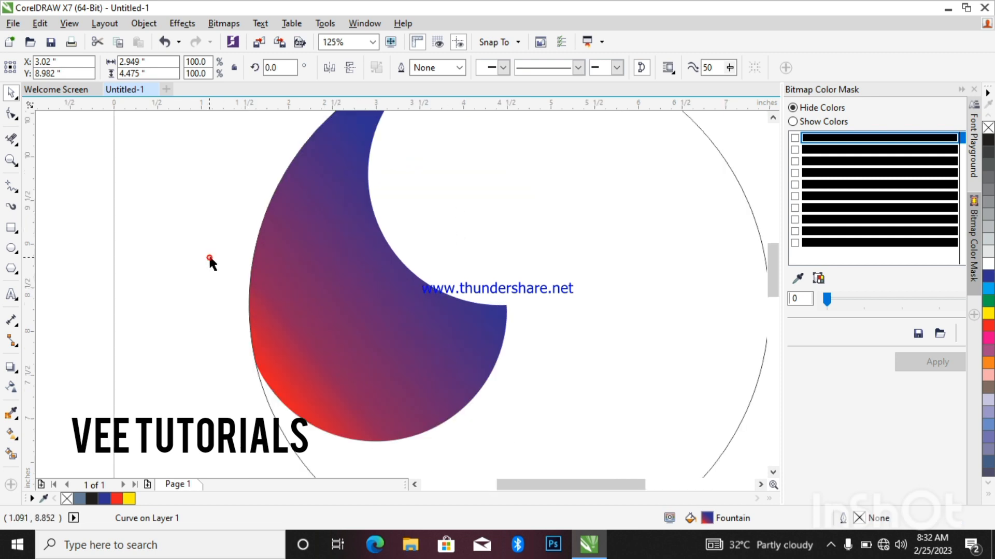
left_click_drag(208, 257, 206, 256)
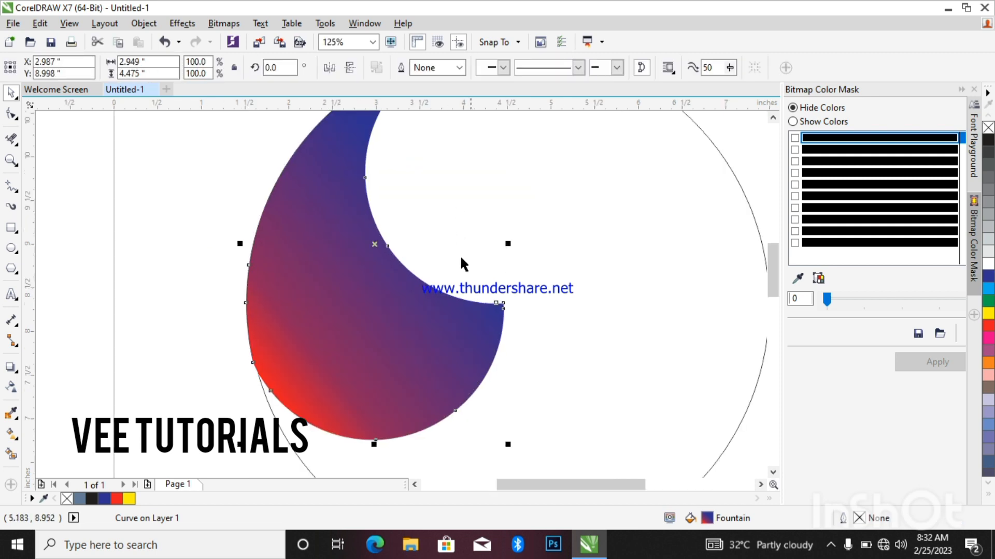
key("ctrl+z")
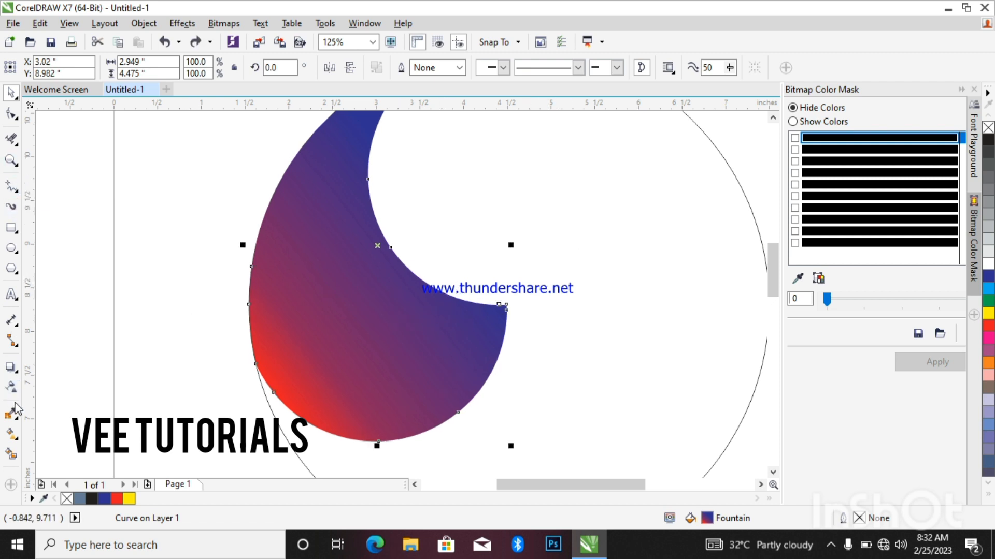
Extrude the curved shape slightly from its inner curve, with the vanishing point at about -0.162, 0.671 inches and a depth of 20.
left_click(11, 369)
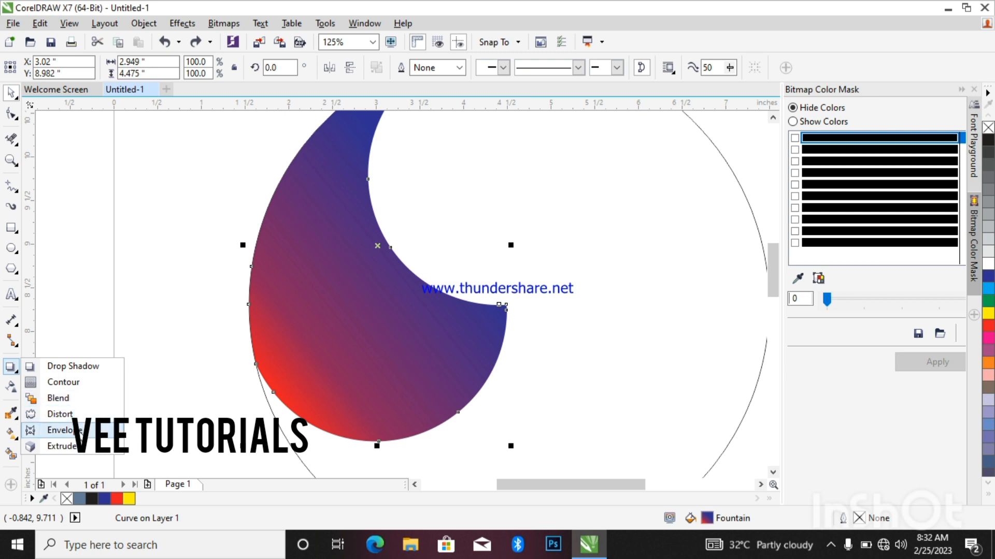
left_click(75, 447)
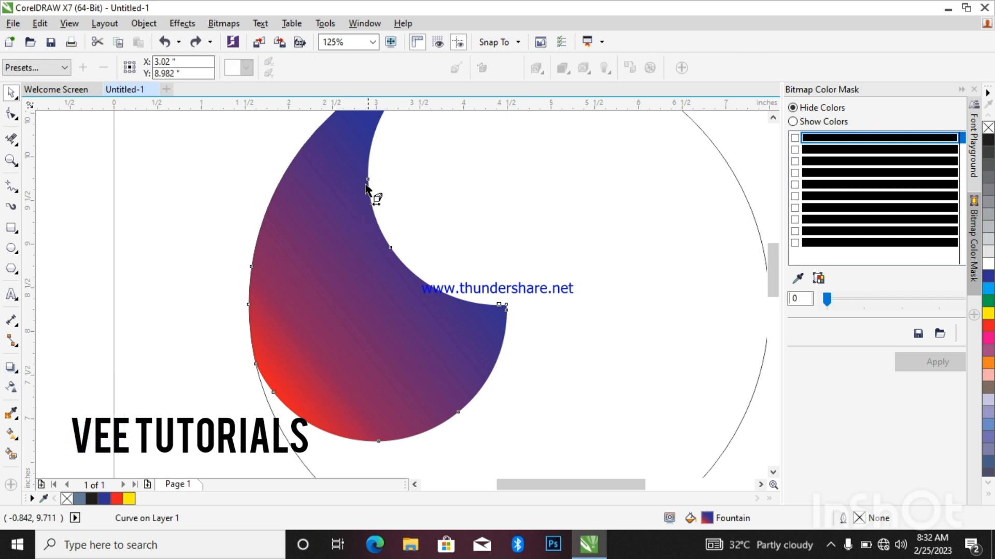
left_click_drag(366, 188, 376, 235)
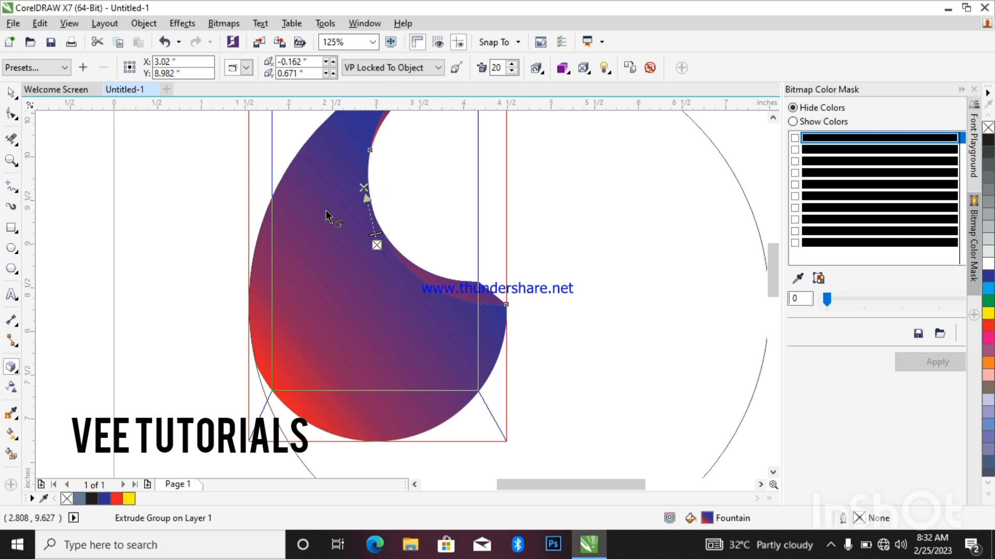
left_click(11, 93)
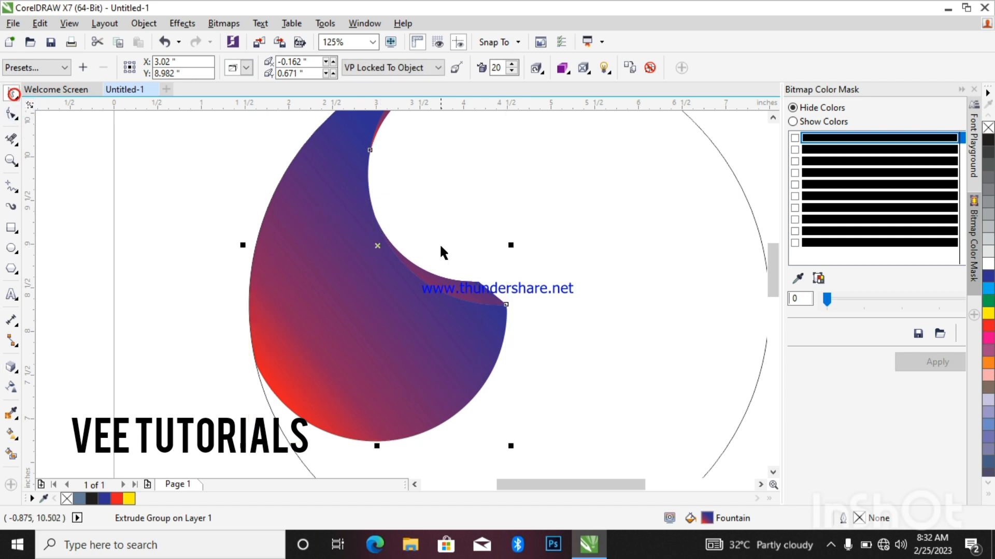
scroll(440, 243, "down", 2)
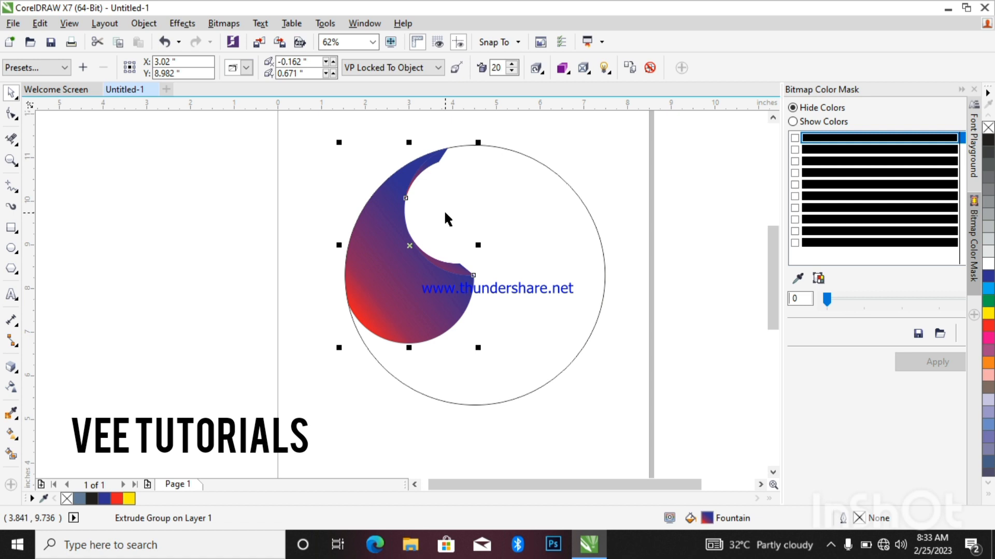
Create a copy of the extruded shape rotated about a quarter turn clockwise around its inner lower tip, and try repeating the duplication.
scroll(445, 213, "up", 2)
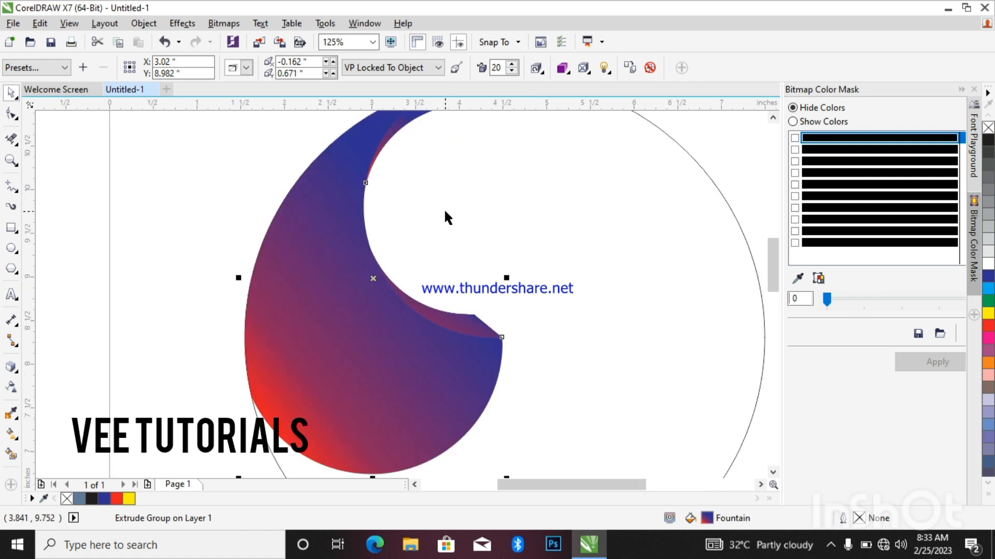
scroll(443, 208, "down", 2)
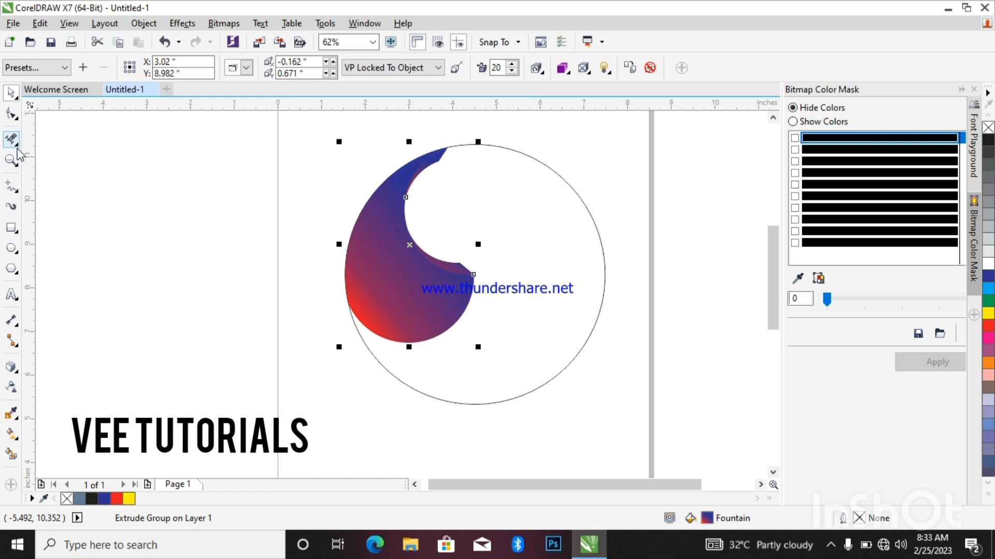
left_click(419, 289)
left_click(419, 288)
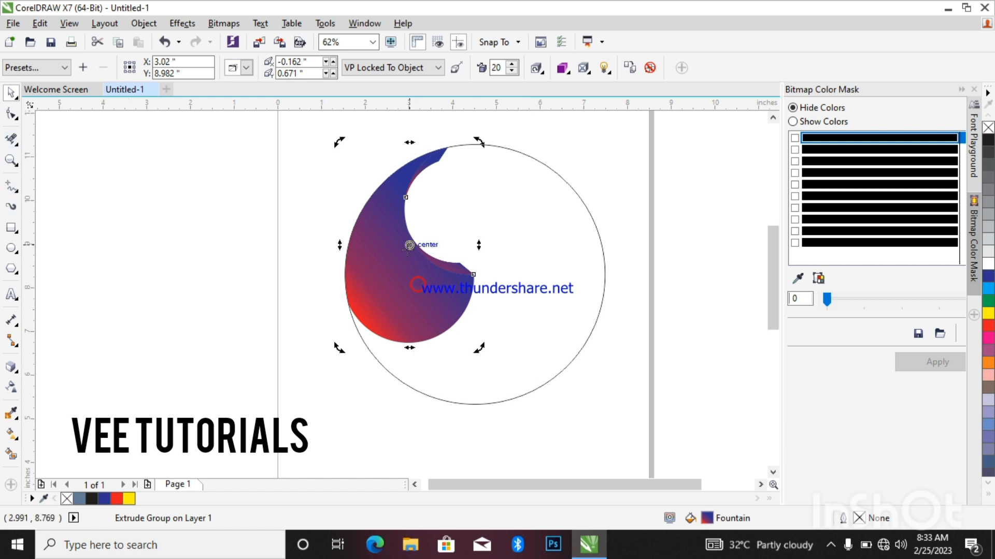
left_click_drag(409, 245, 474, 277)
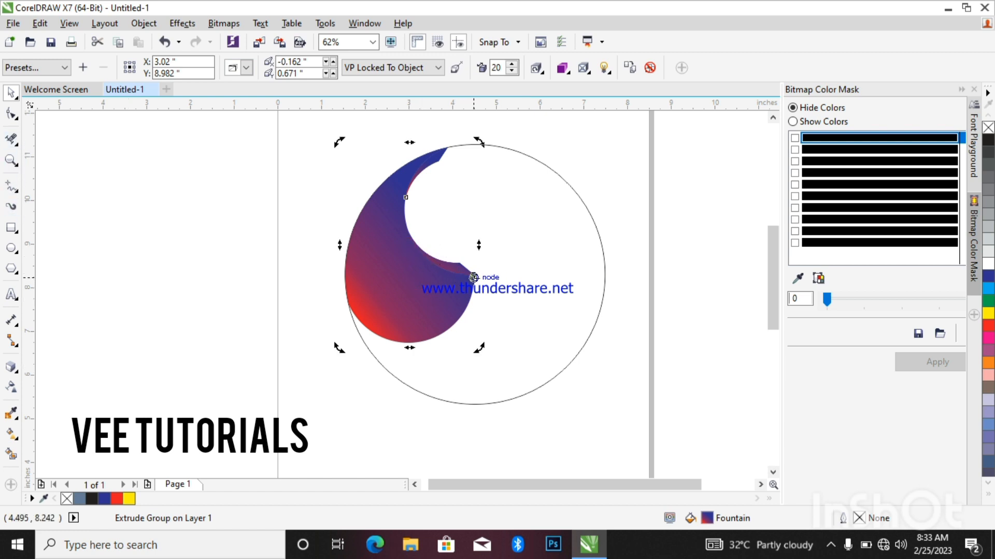
left_click_drag(480, 142, 600, 296)
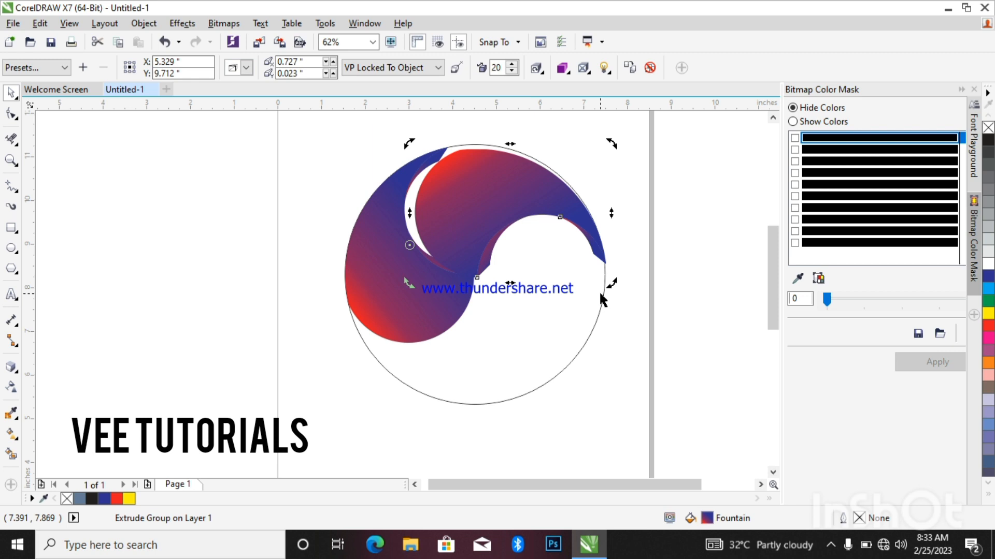
key("ctrl+r")
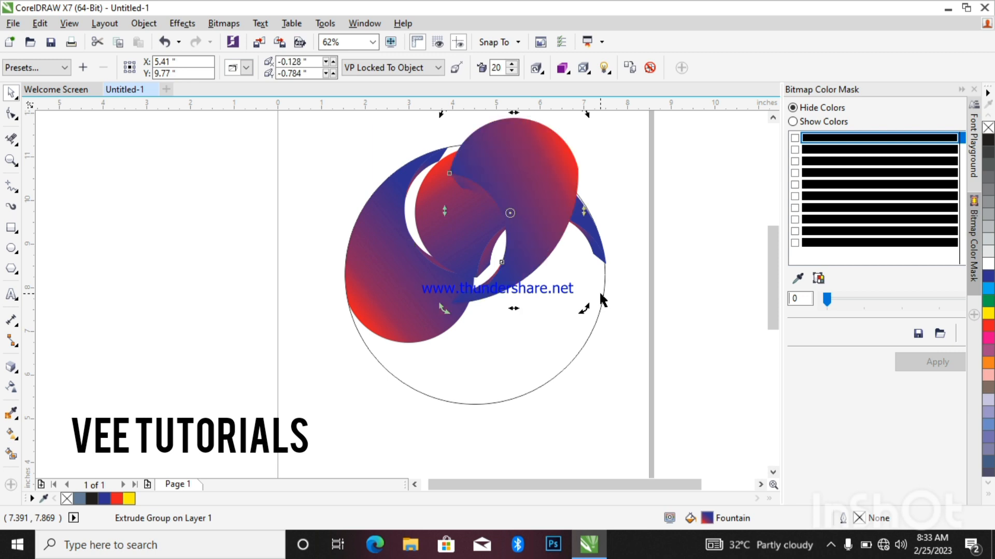
key("ctrl+z")
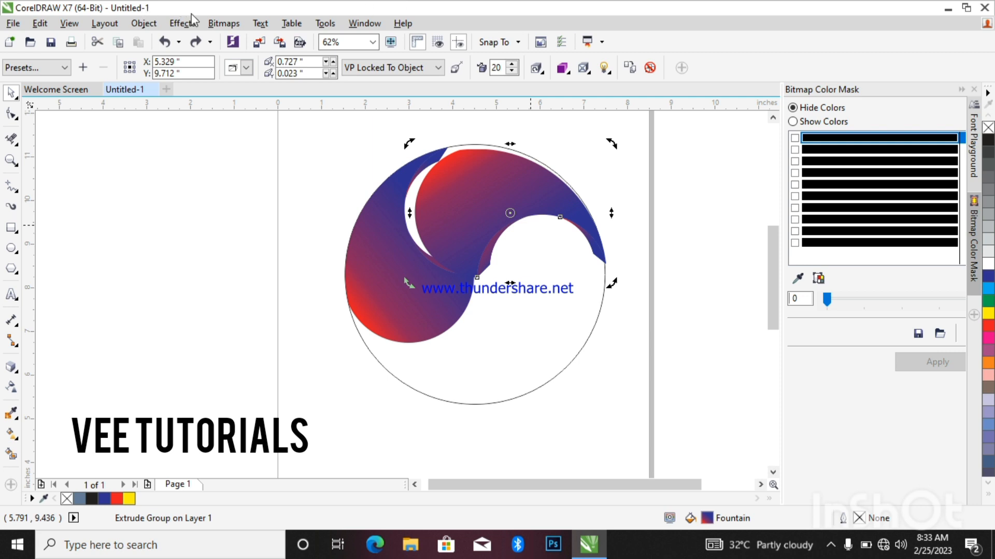
Select the original control curve and create a copy rotated to about 169.1° around its inner lower tip.
left_click(398, 209)
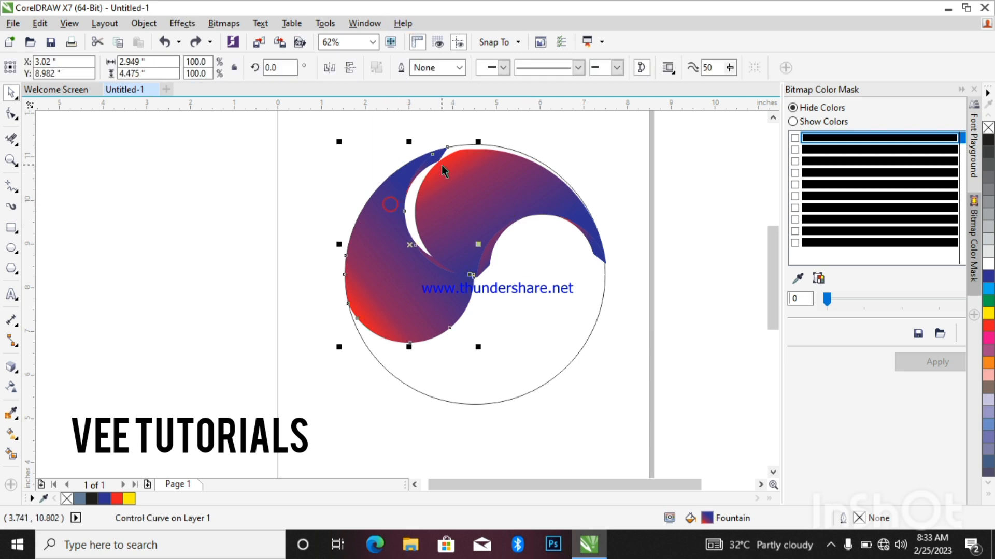
left_click(379, 211)
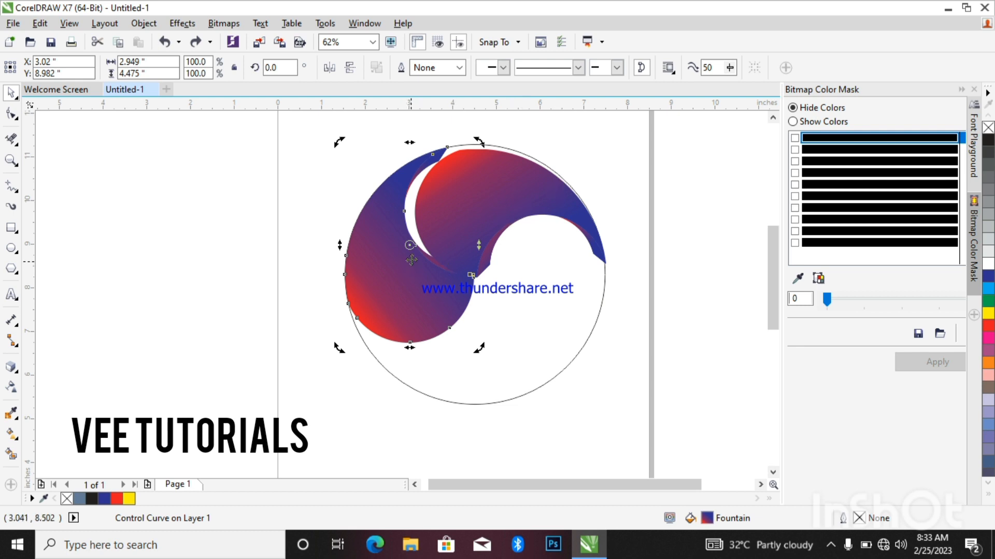
left_click_drag(409, 245, 469, 274)
left_click_drag(479, 141, 438, 403)
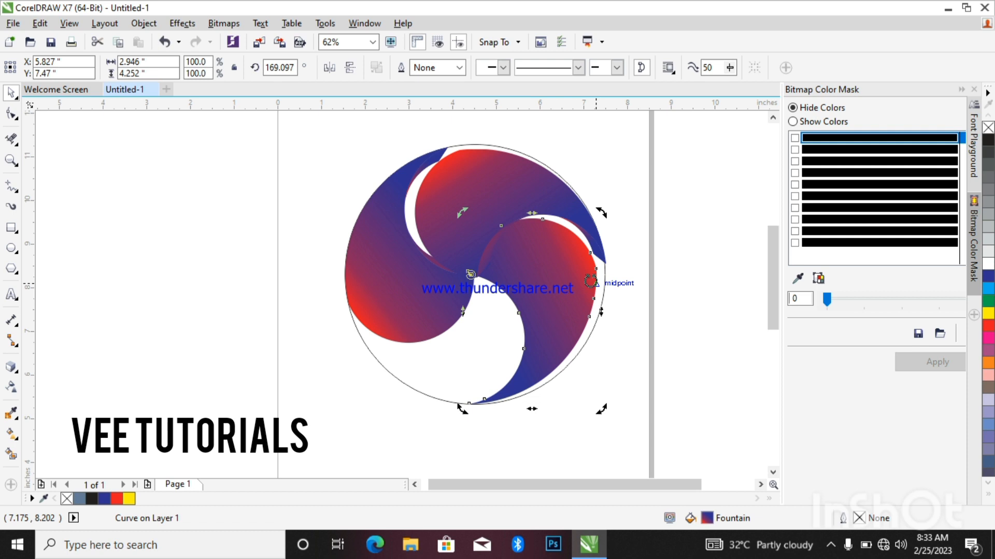
Repeat the rotated duplication of the curve until the copies fill the large circle.
key("ctrl+r")
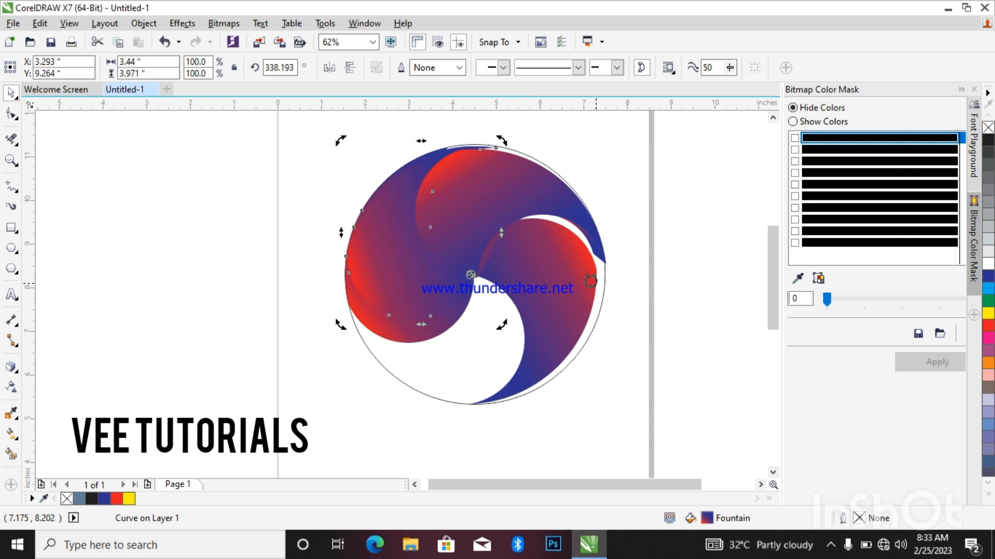
key("ctrl+r")
key("ctrl+r")
key("ctrl+r")
key("ctrl+r")
key("ctrl+r")
key("ctrl+r")
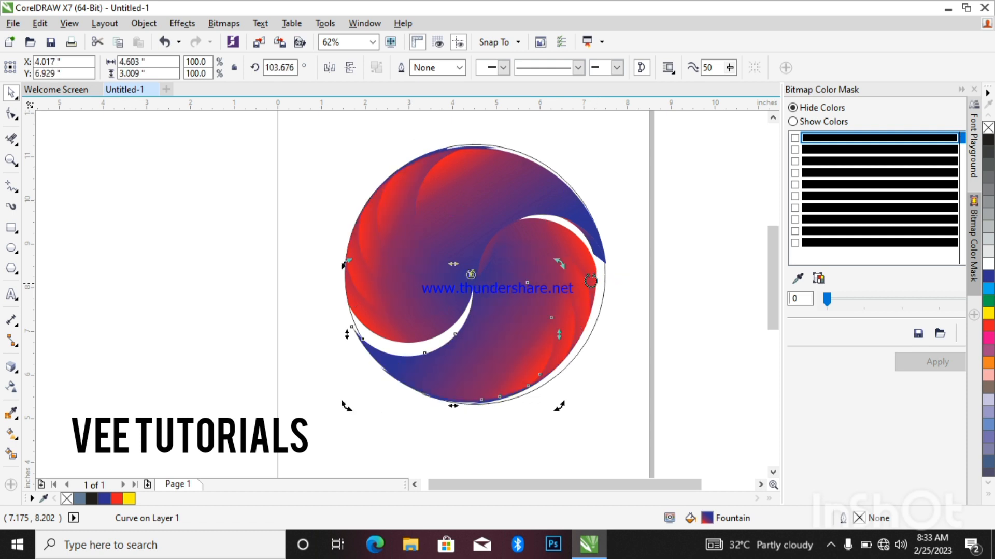
key("ctrl+r")
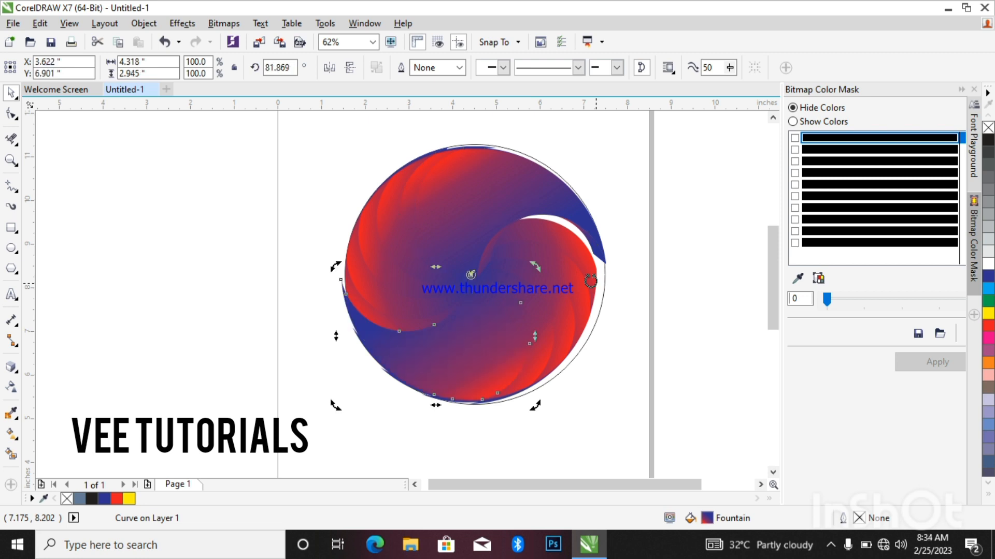
Undo all the rotated copies and the extrusion, going back to the single flat gradient-filled curved shape.
key("ctrl+z")
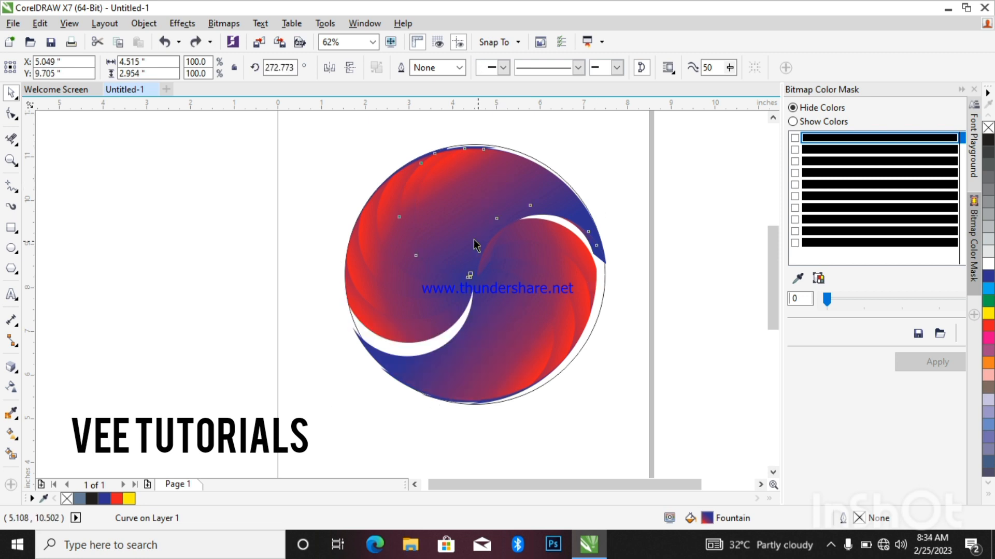
key("ctrl+z")
key("ctrl+z")
key("ctrl+z")
key("ctrl+z")
key("ctrl+z")
key("ctrl+z")
key("ctrl+z")
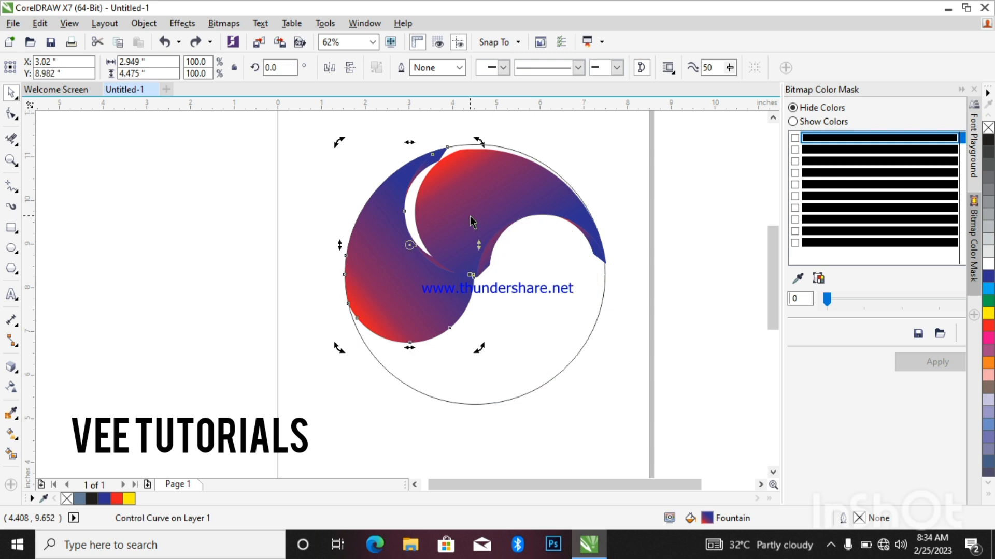
key("ctrl+z")
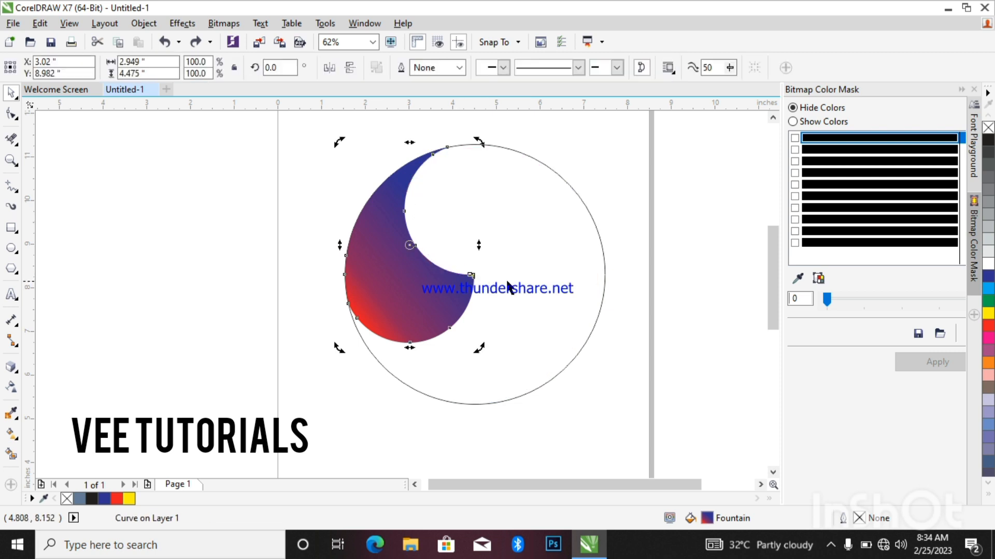
Remove the large circle from the page and move the curved shape to about X 2.27 in, Y 8.665 in.
left_click(555, 277)
left_click_drag(555, 278, 586, 286)
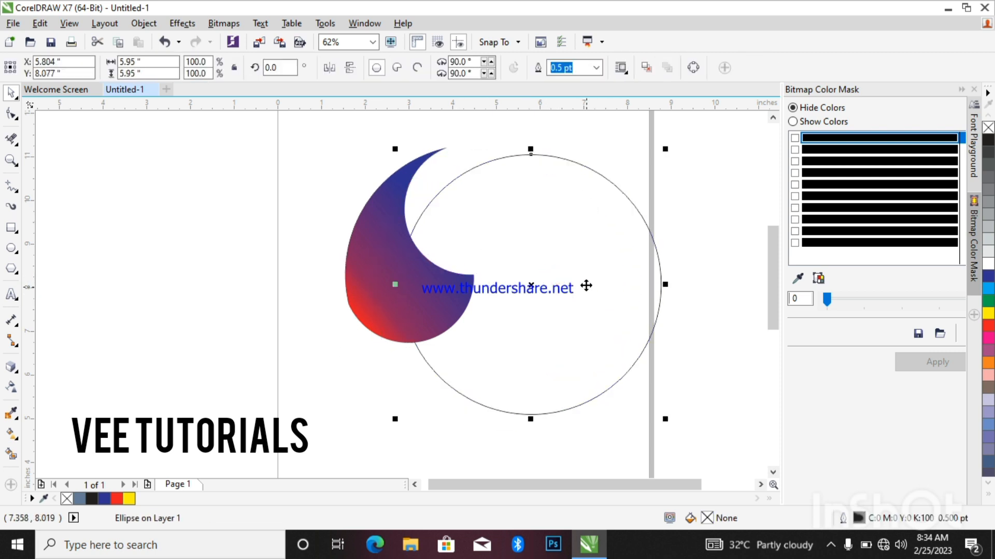
right_click(585, 286)
left_click(626, 313)
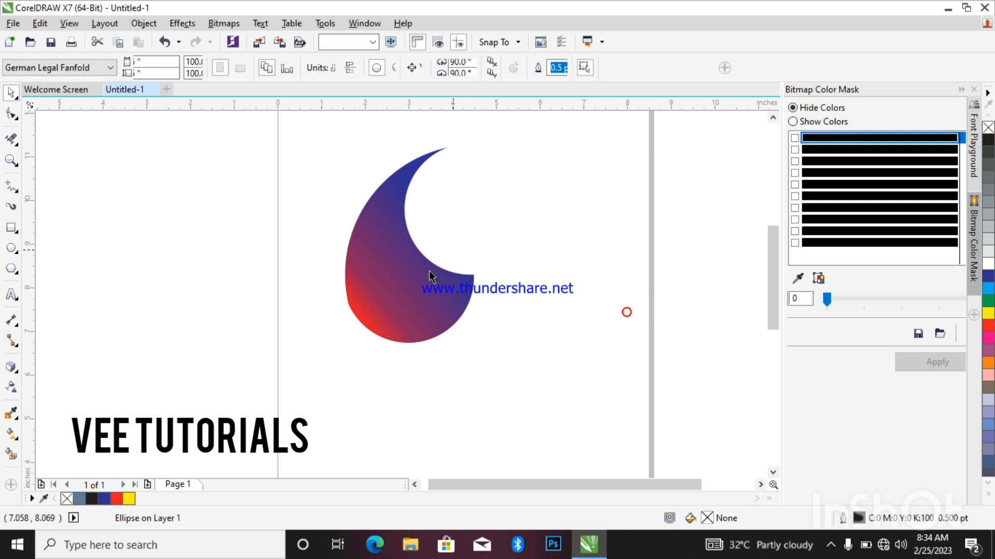
left_click_drag(417, 280, 349, 275)
left_click(353, 288)
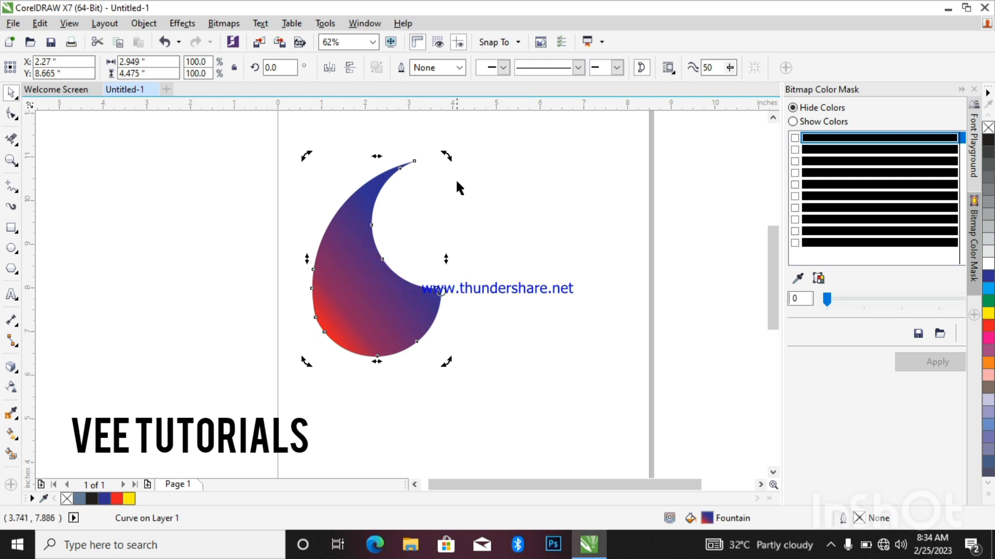
Create three rotated copies of the curved shape around its inner lower tip, at about 278°, 188° and 94°.
mouse_move(444, 155)
left_mouse_down()
mouse_move(539, 228)
mouse_move(572, 291)
mouse_move(576, 280)
left_mouse_up()
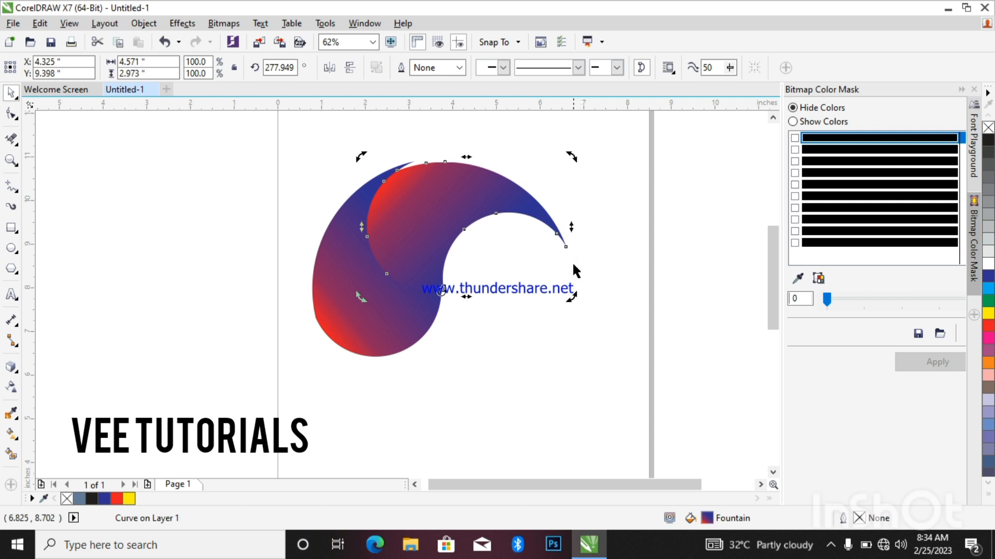
left_click_drag(573, 299, 436, 388)
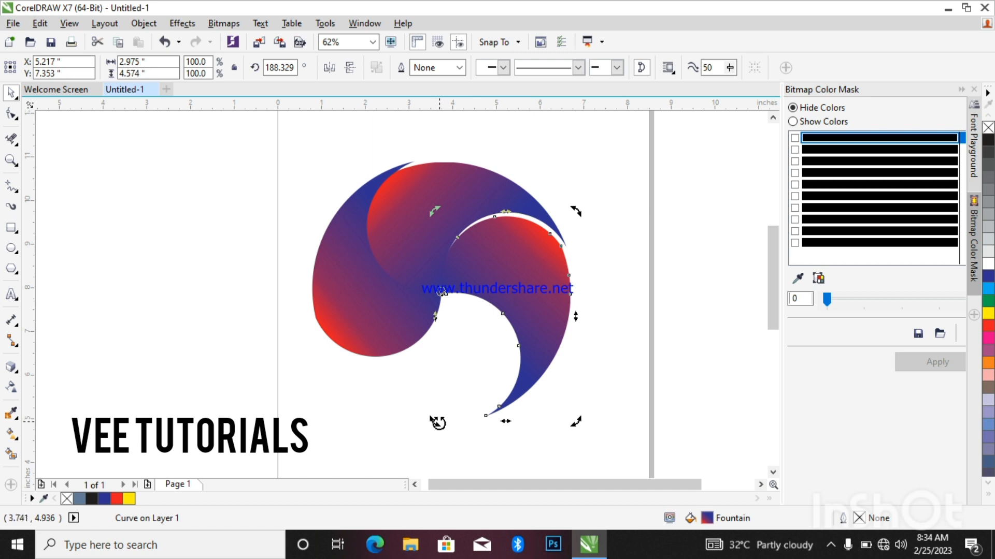
left_click_drag(438, 422, 258, 266)
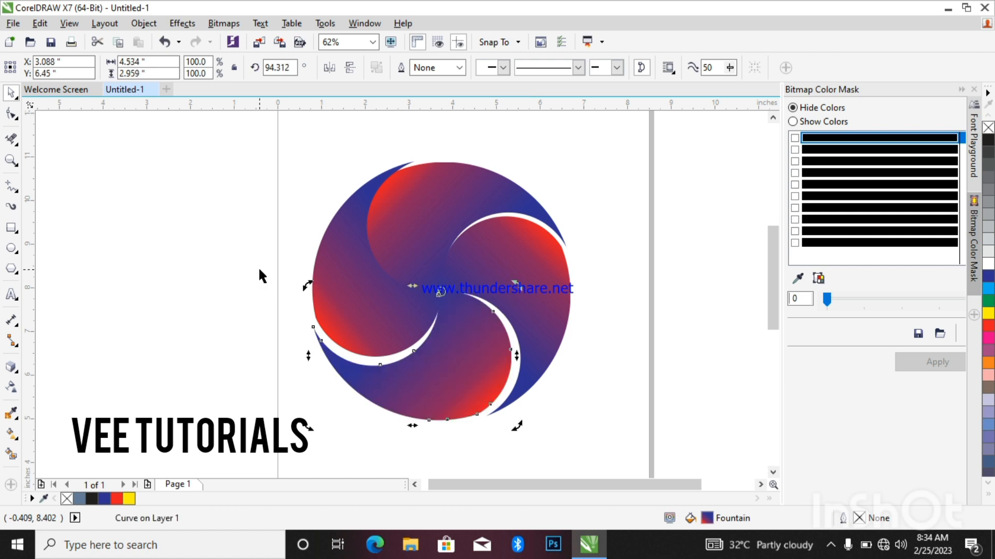
Rotate the original curved shape to about 11.6° around the swirl's centre to close the gap beside the lower copy.
left_click(319, 253)
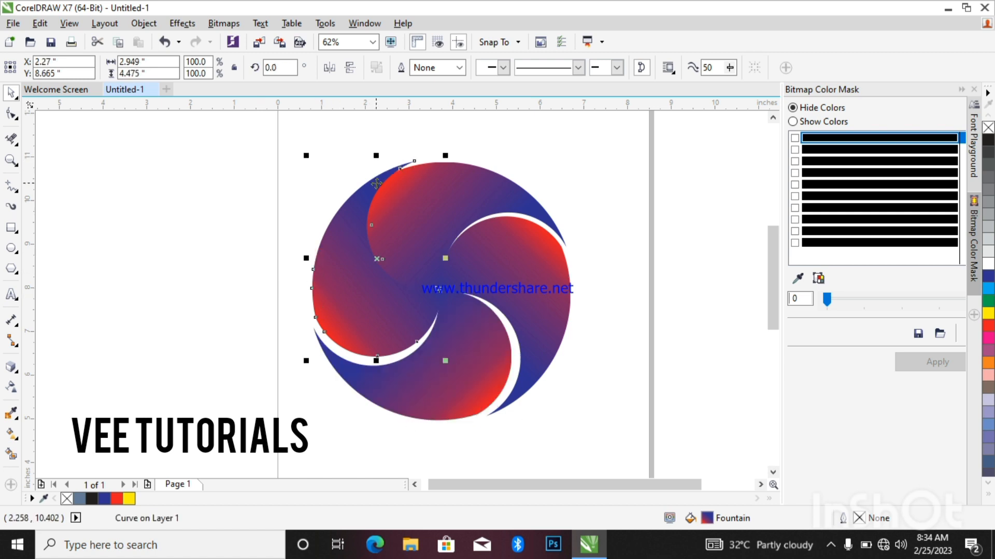
left_click(429, 173)
left_click_drag(444, 156, 434, 164)
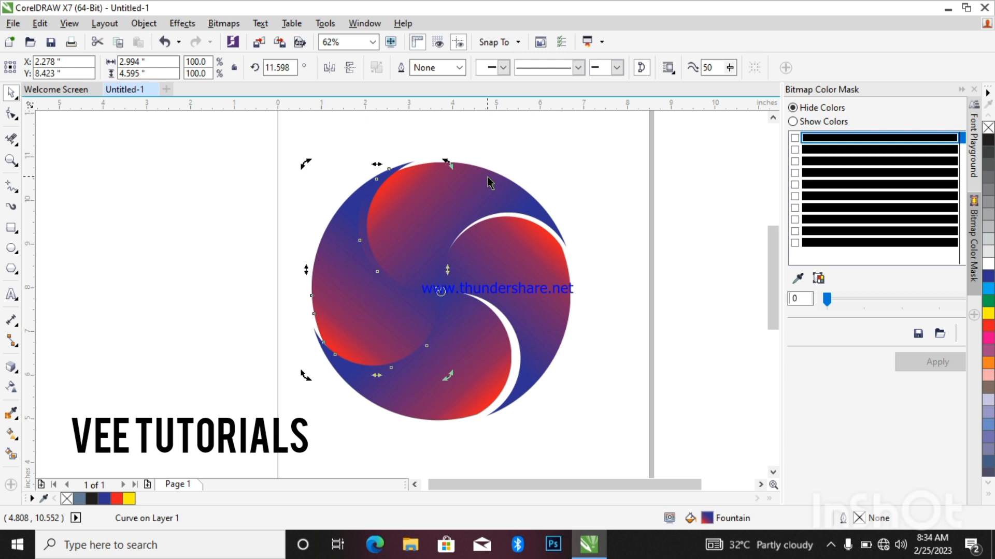
Undo the rotation and the three rotated copies, leaving only the original curved shape.
key("ctrl+z")
key("ctrl+z")
key("ctrl+z")
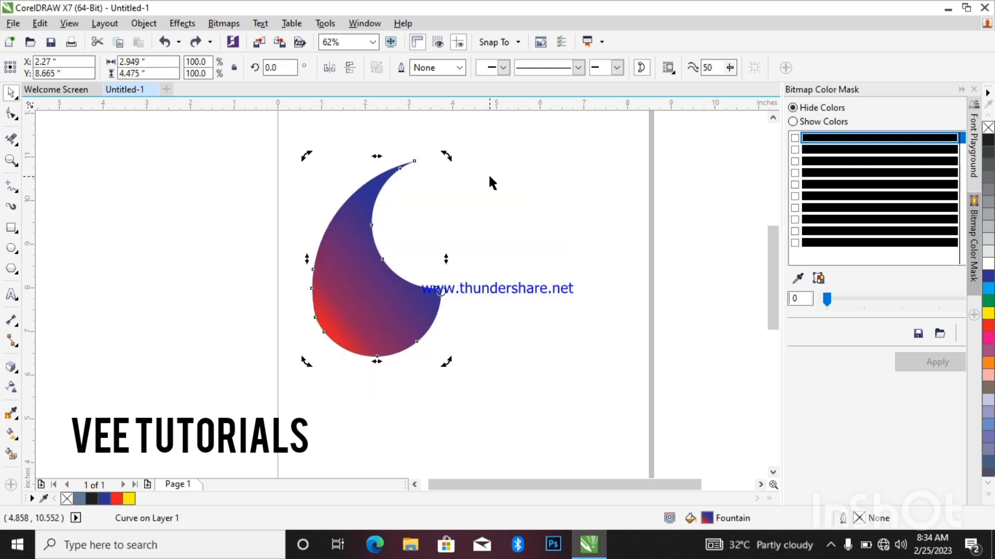
Try a short linear transparency across the curved shape's inner edge, and undo it.
left_click(12, 387)
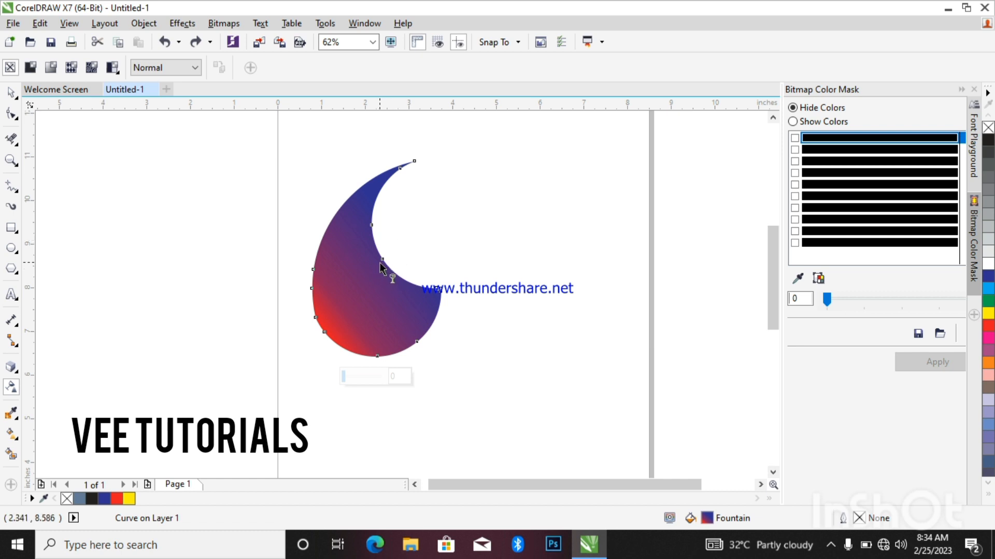
left_click_drag(380, 263, 390, 251)
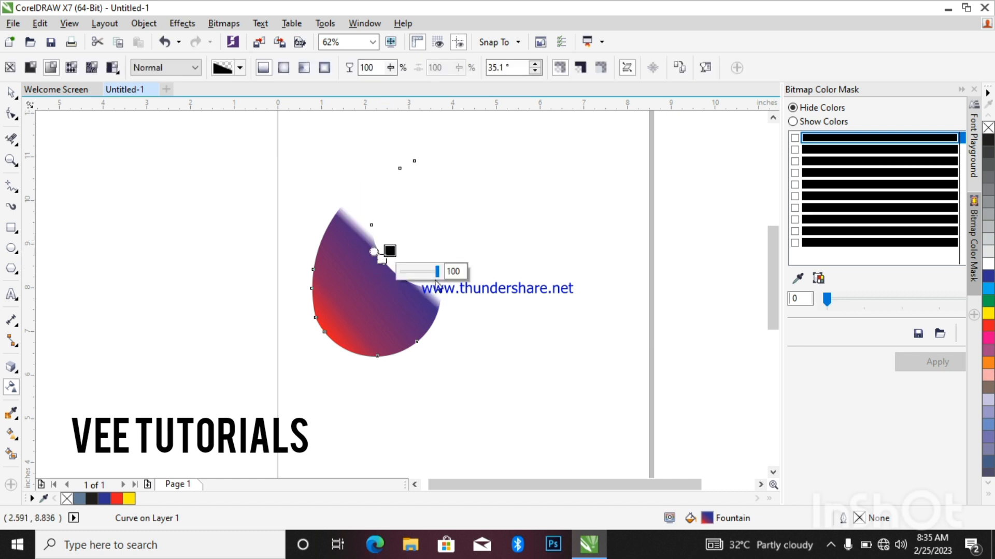
key("ctrl+z")
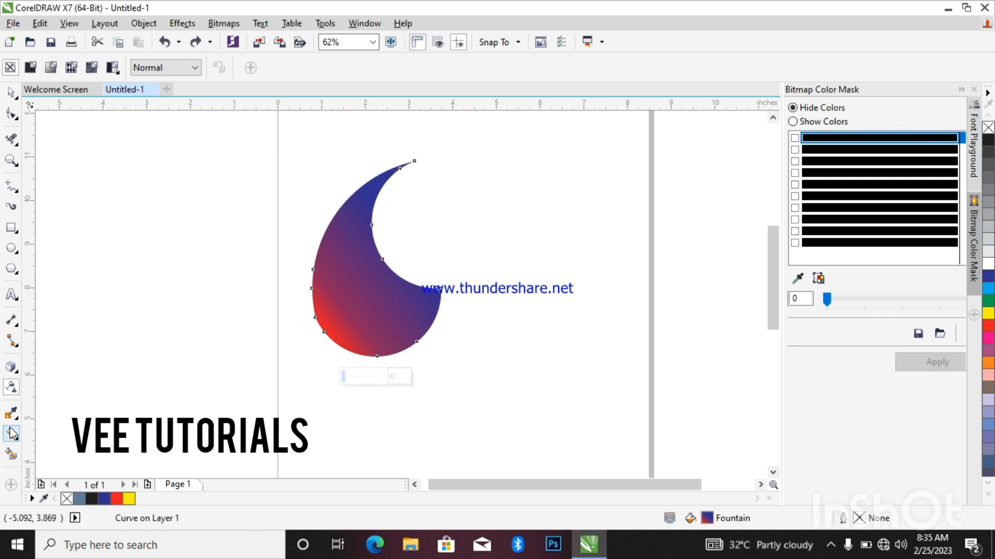
Add a black drop shadow to the curved shape, running from its top to its lower edge at about 268°, with opacity 50 and feathering 15.
left_click(16, 369)
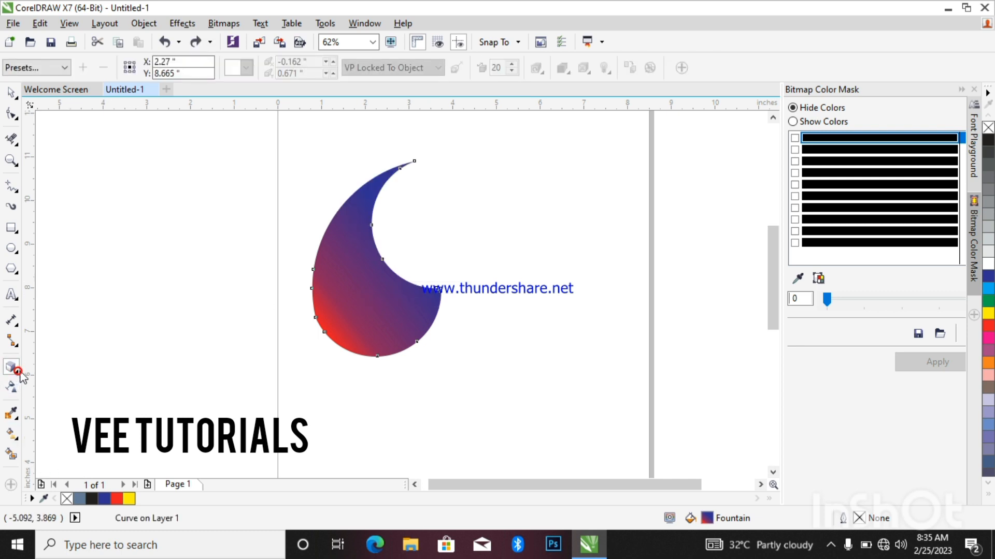
left_click(17, 371)
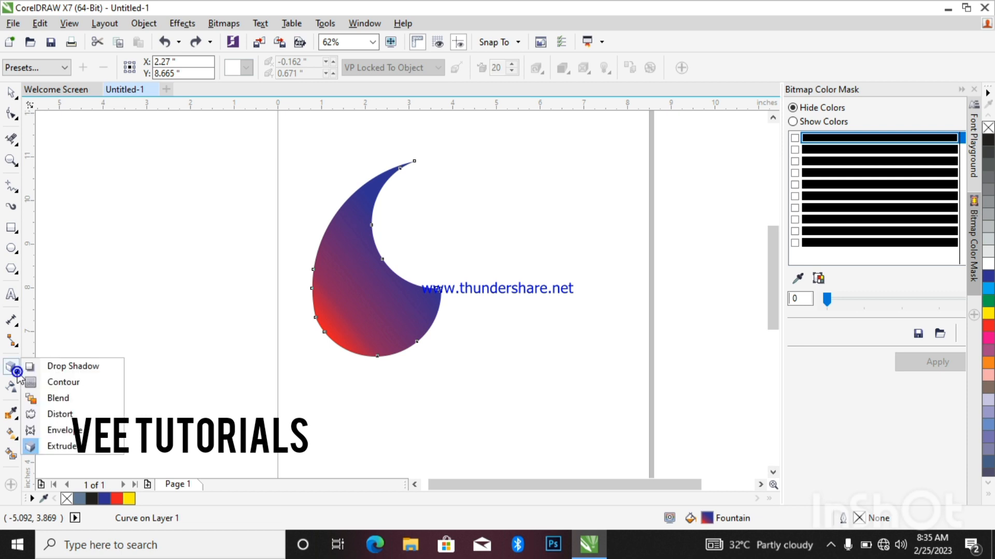
left_click(72, 369)
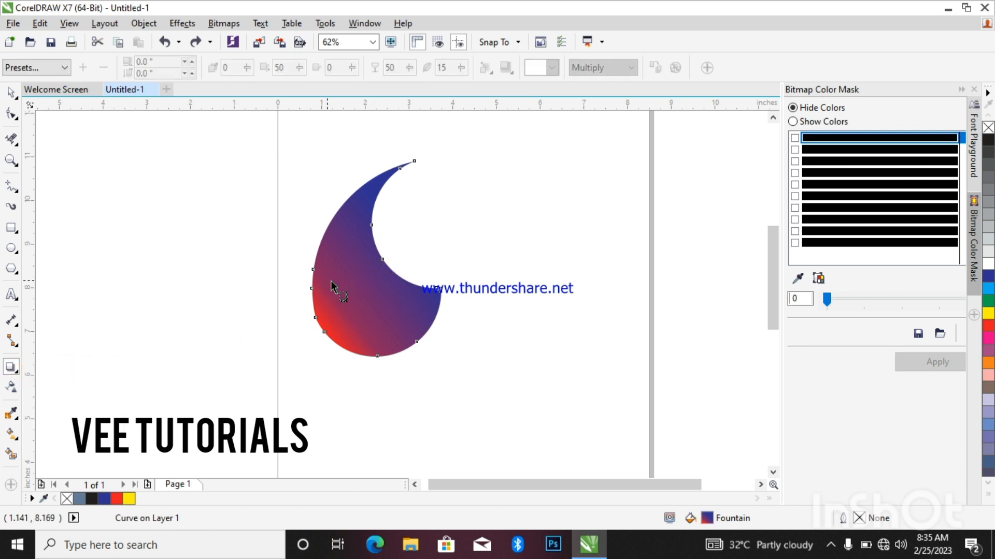
left_click_drag(331, 281, 321, 284)
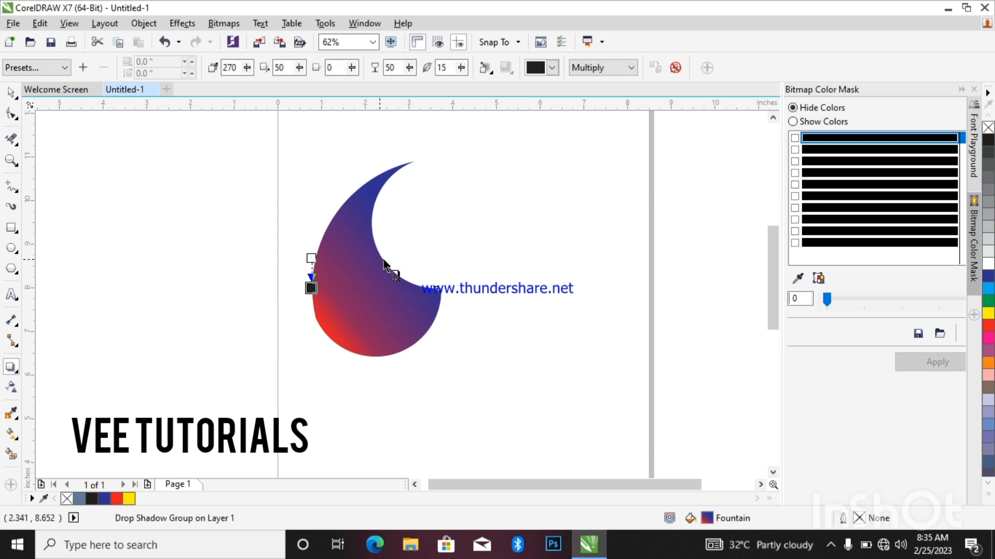
key("ctrl+z")
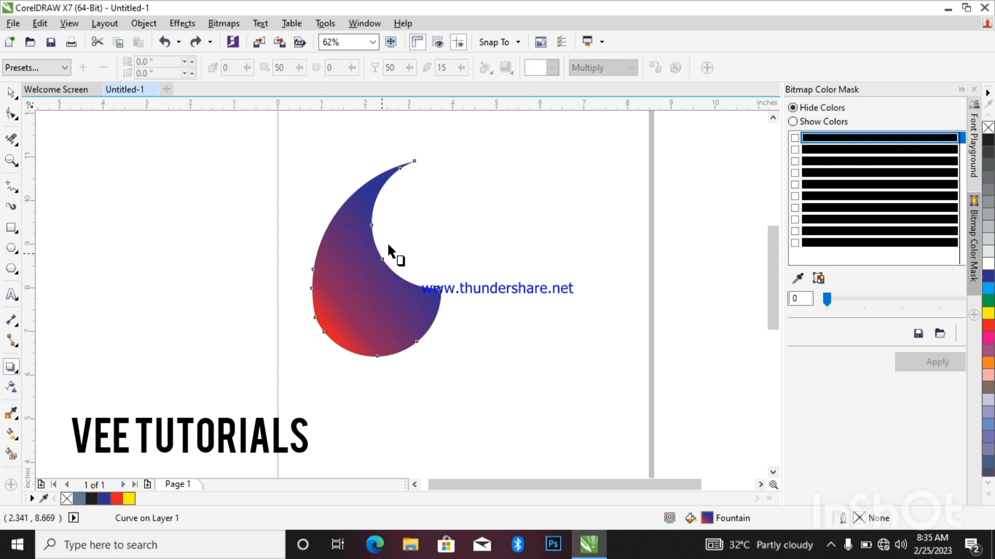
left_click_drag(414, 159, 368, 361)
left_click_drag(371, 359, 371, 357)
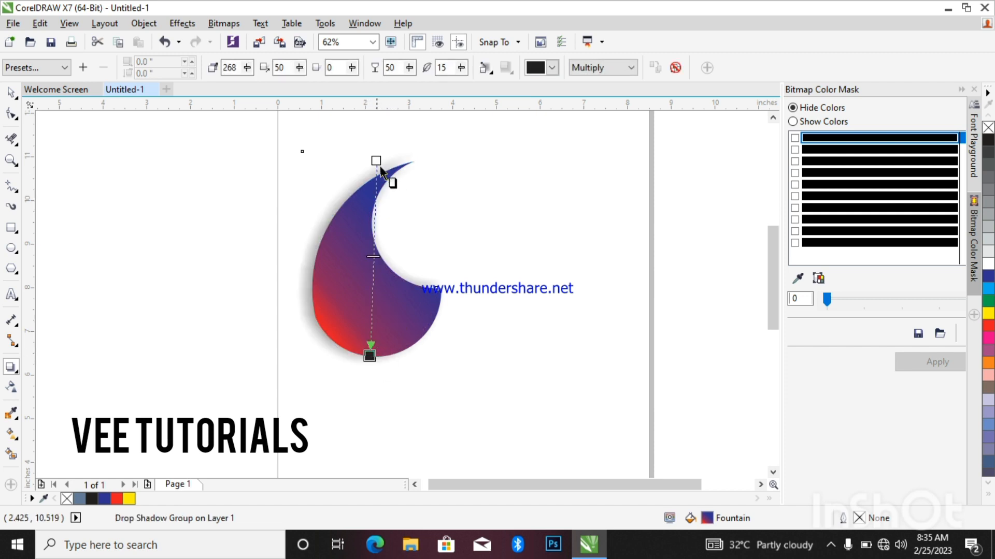
mouse_move(378, 163)
left_mouse_down()
mouse_move(394, 176)
mouse_move(378, 162)
left_mouse_up()
left_click(10, 95)
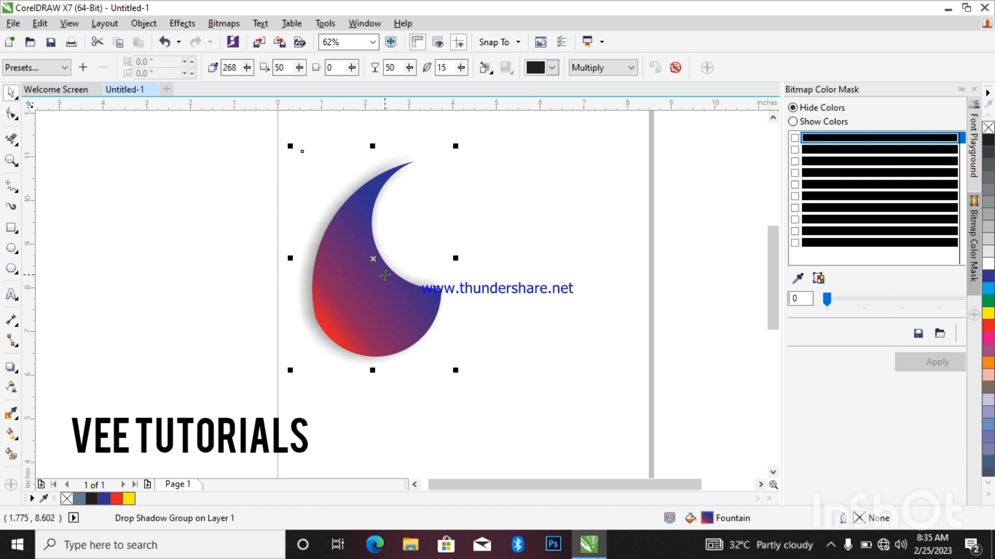
Set the curved shape's rotation centre at its lower-right tip and rotate a copy about 69° clockwise around it.
left_click(375, 262)
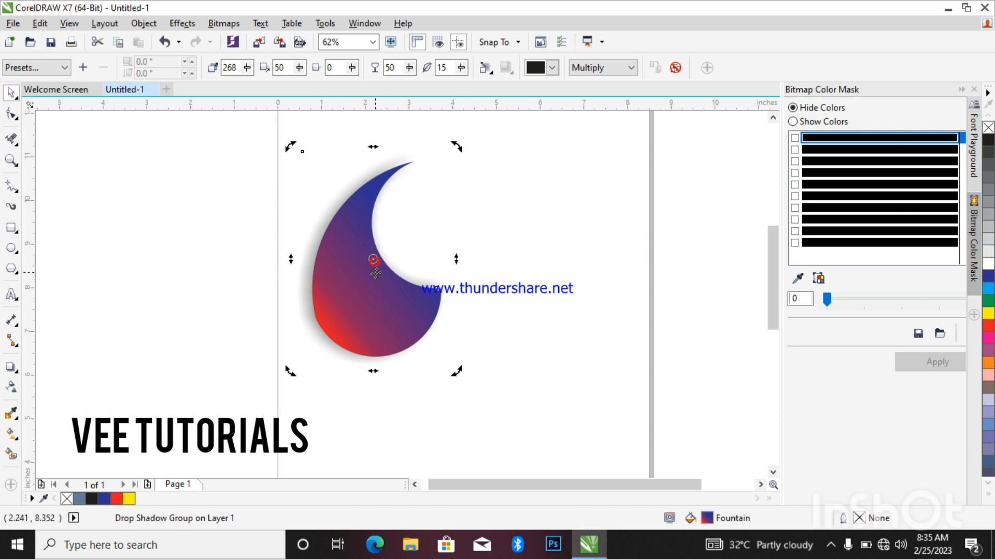
left_click_drag(373, 259, 441, 290)
left_click_drag(455, 148, 598, 247)
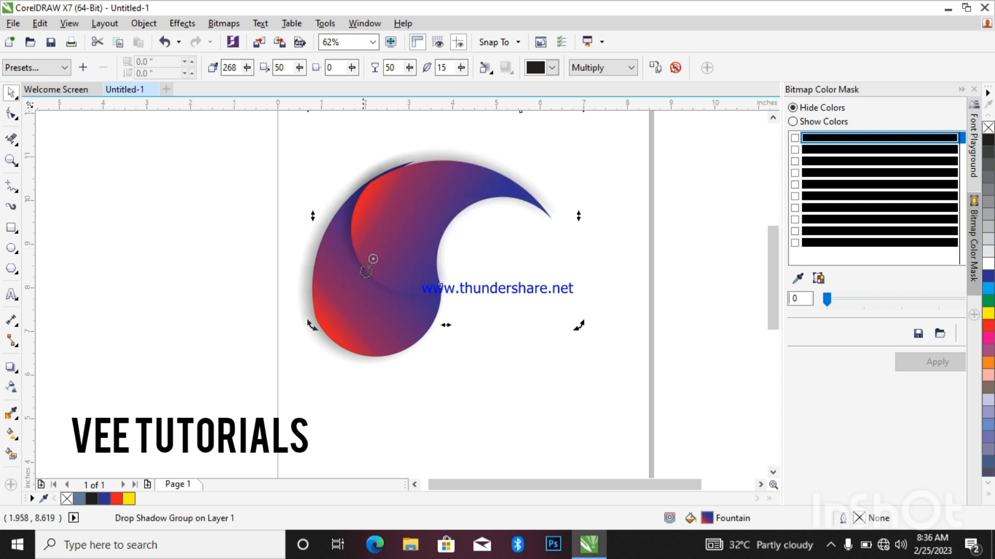
Repeat the rotated duplication of the curved shape three times to complete a circular swirl of five shapes.
left_click(381, 328)
left_click(330, 315)
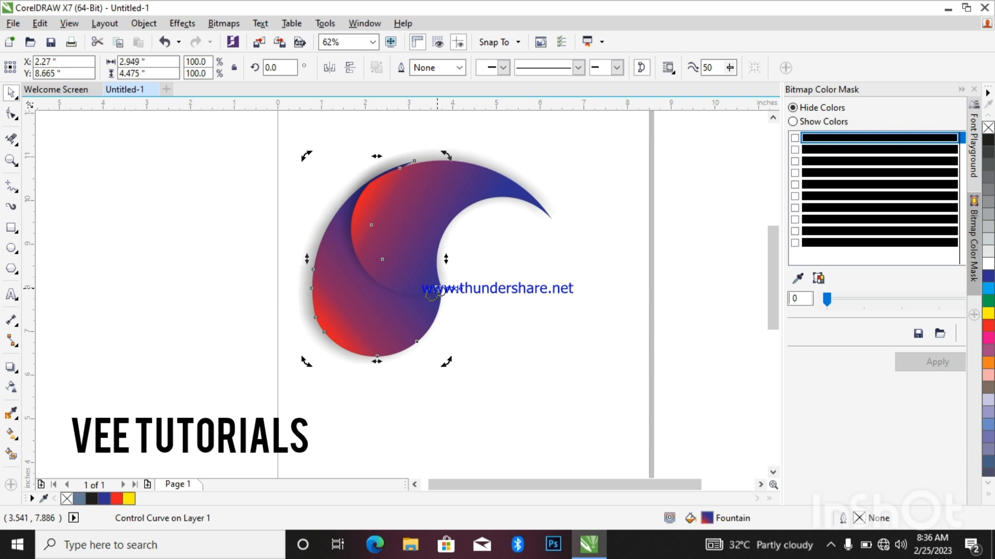
key("ctrl+r")
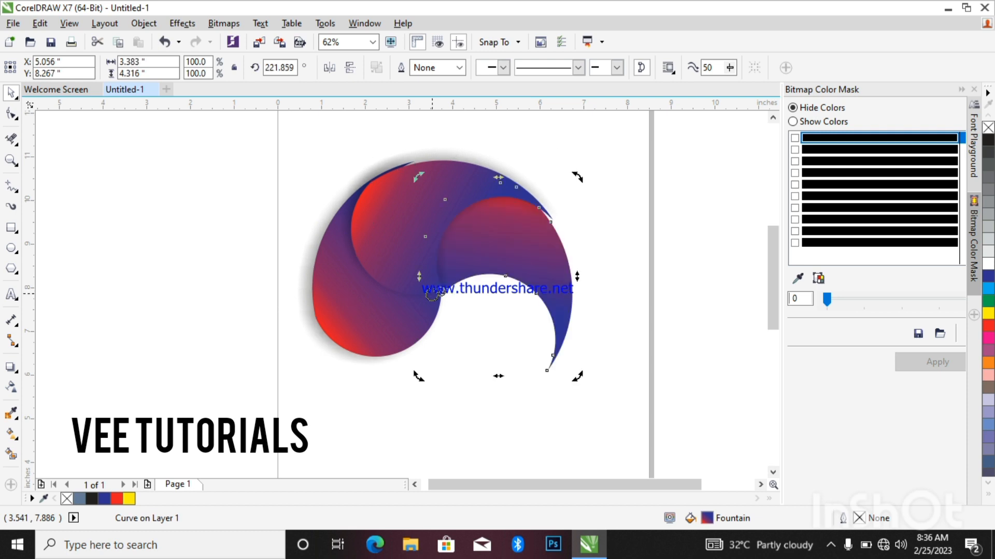
key("ctrl+r")
key("ctrl+r")
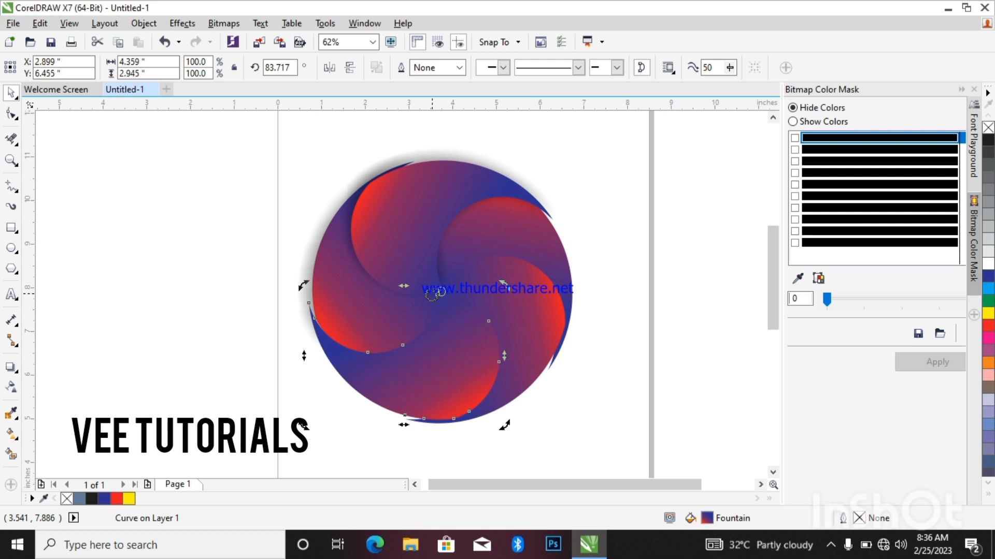
scroll(517, 273, "down", 2)
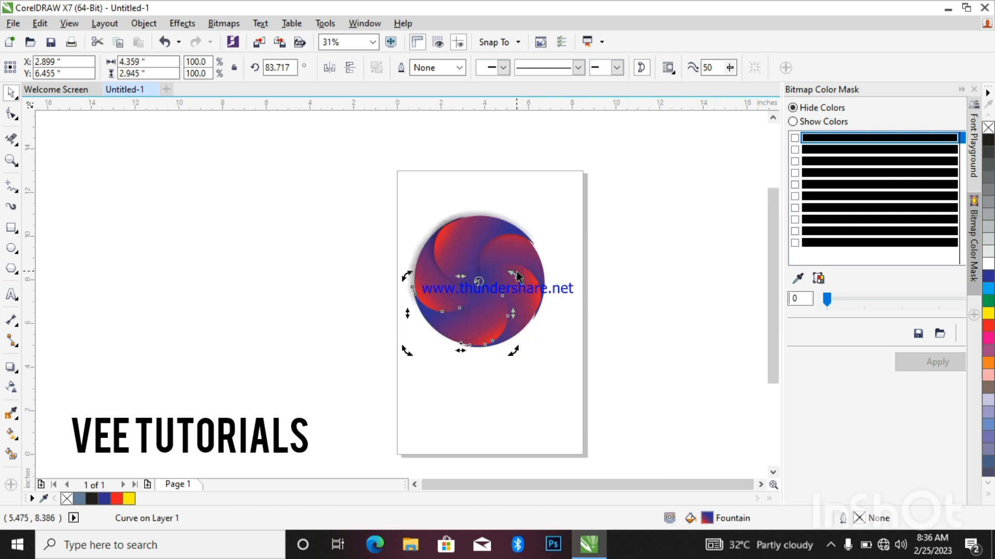
scroll(517, 273, "up", 2)
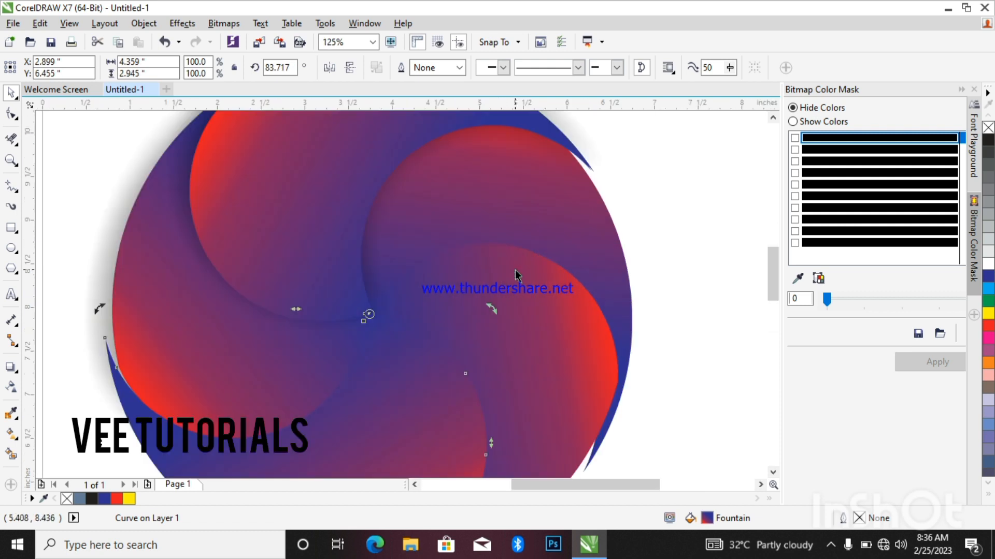
scroll(517, 273, "down", 1)
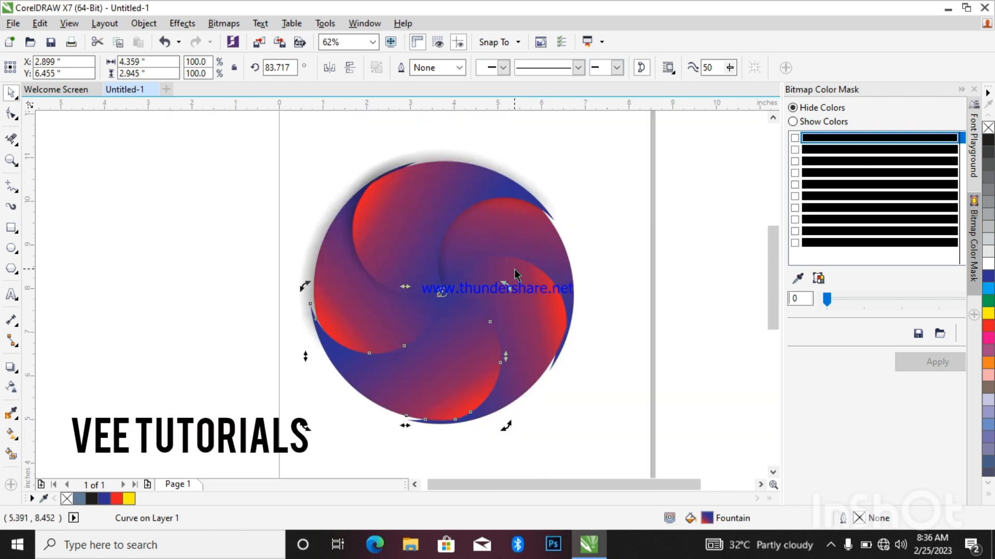
scroll(517, 273, "down", 1)
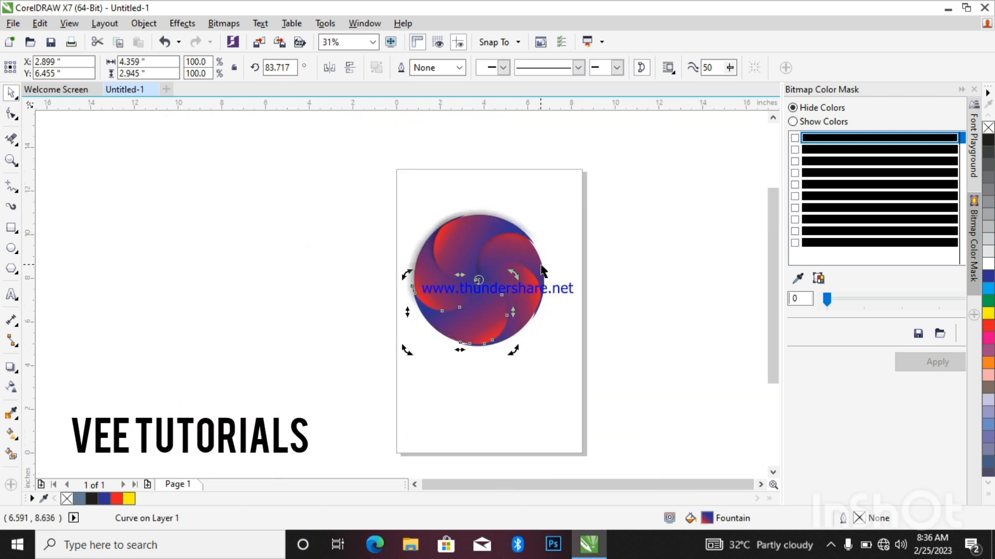
scroll(541, 269, "up", 1)
left_click(570, 235)
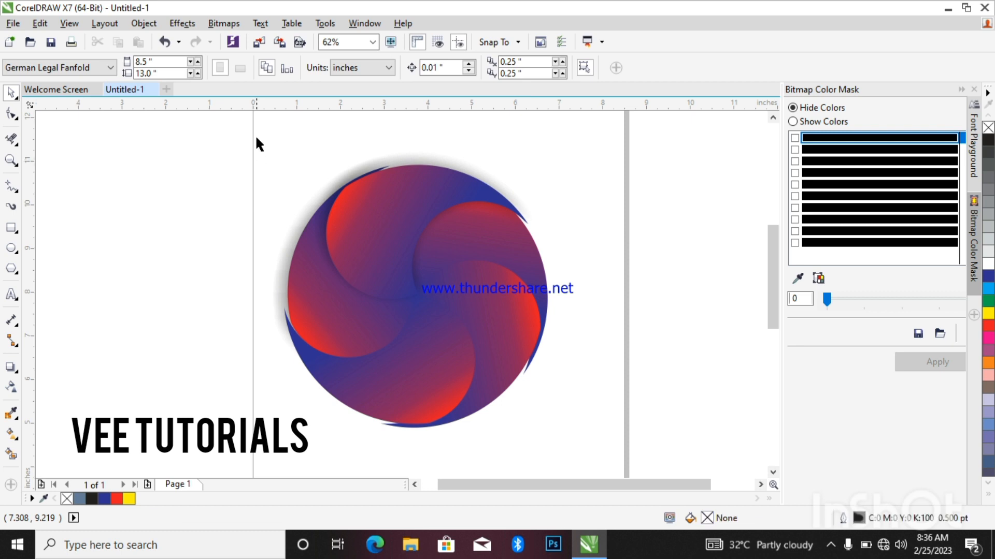
Draw a circle about 0.97 inches in diameter over the centre of the swirl.
left_click_drag(256, 137, 619, 463)
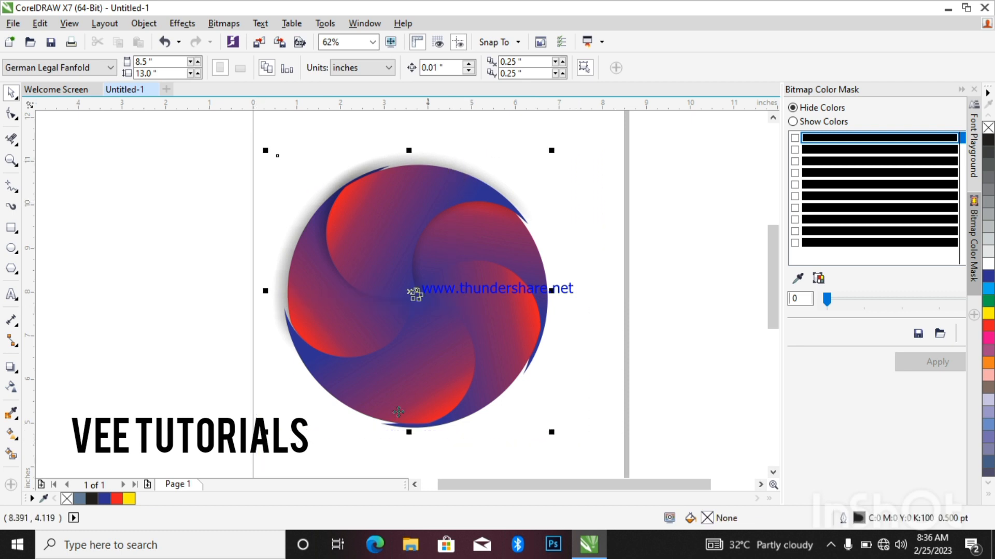
left_click(12, 248)
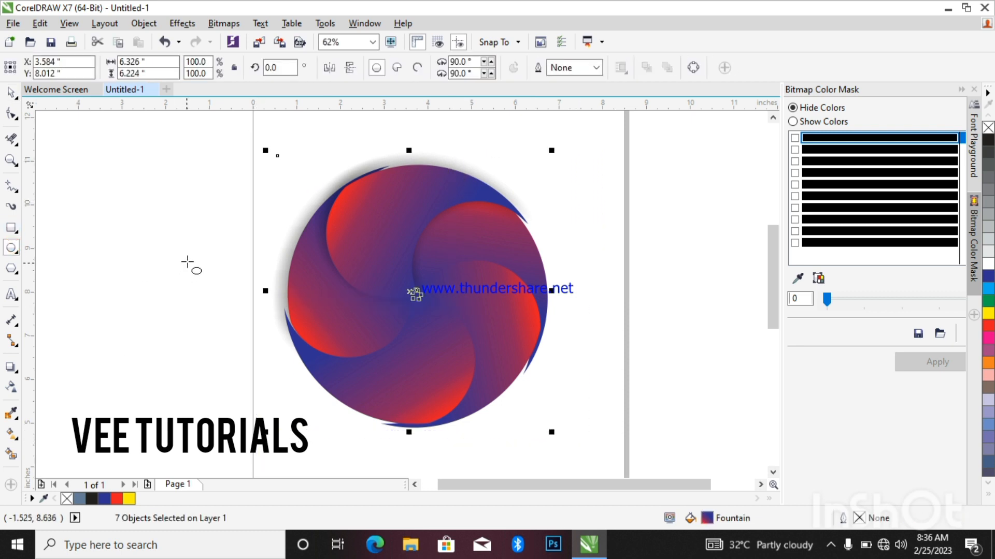
left_click_drag(189, 251, 418, 294)
left_click(12, 93)
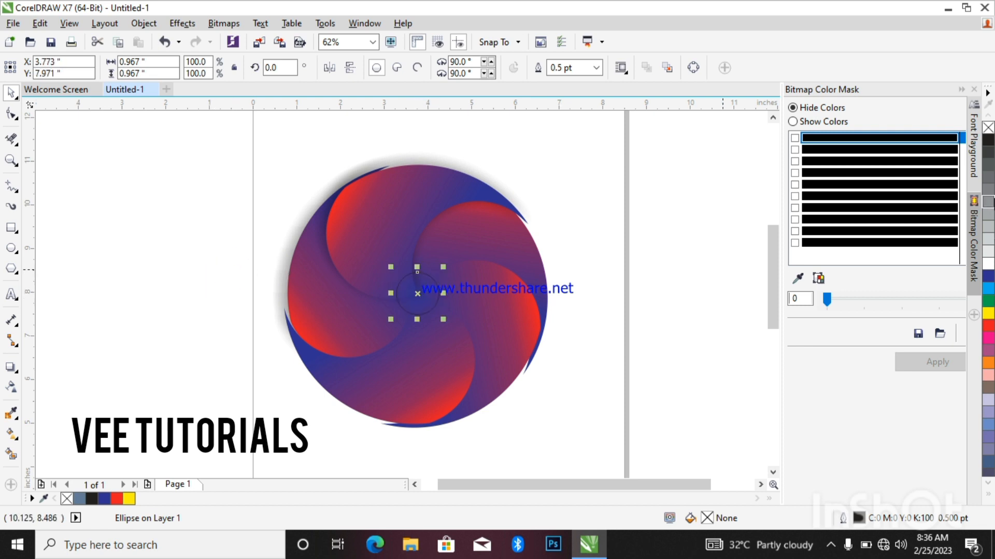
Fill the small circle white with a red outline and nudge it onto the swirl's centre.
left_click(990, 254)
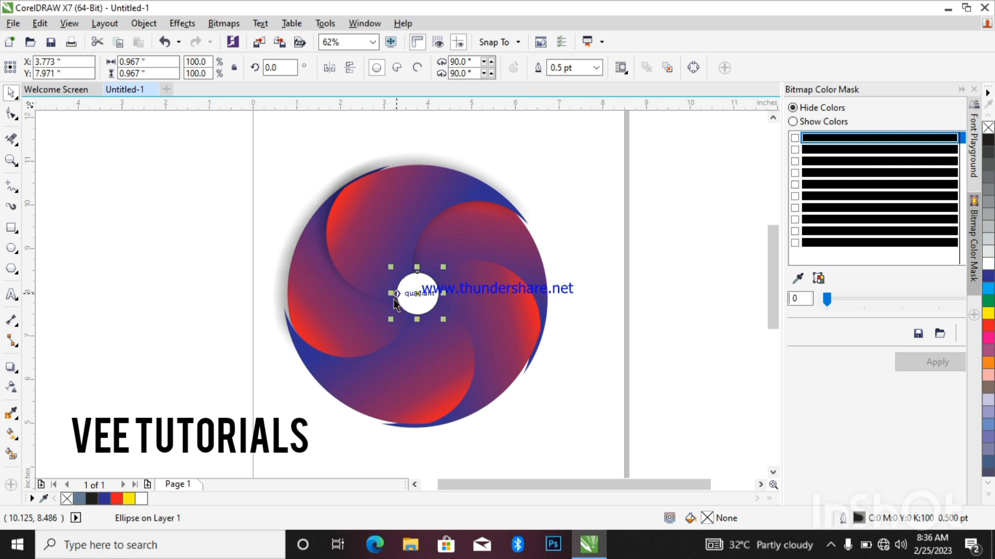
right_click(990, 139)
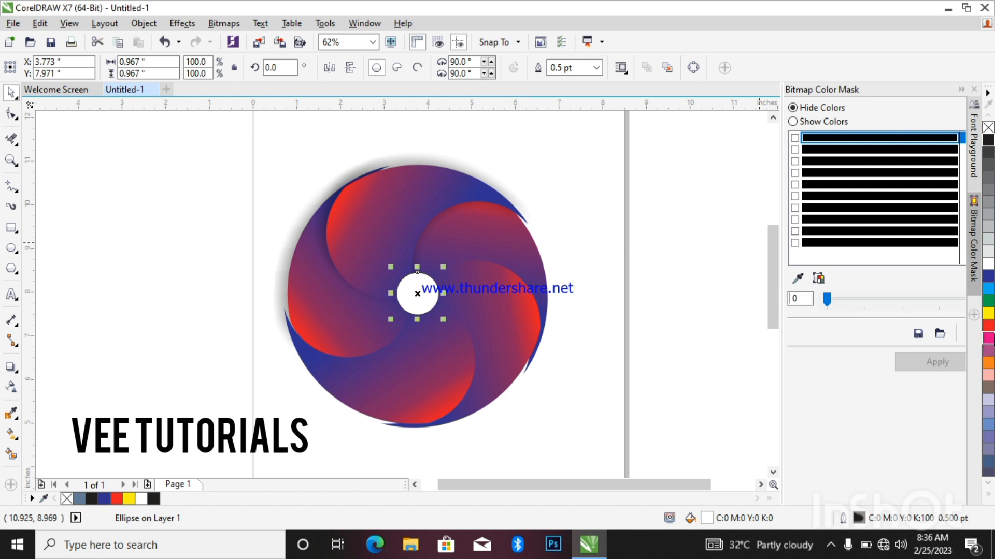
right_click(987, 329)
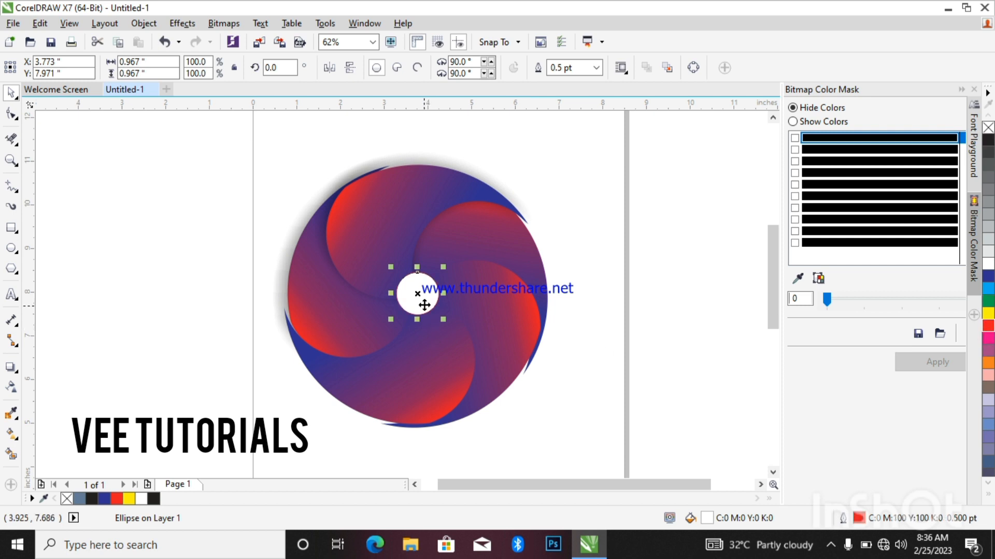
left_click_drag(416, 295, 414, 293)
scroll(484, 325, "down", 3)
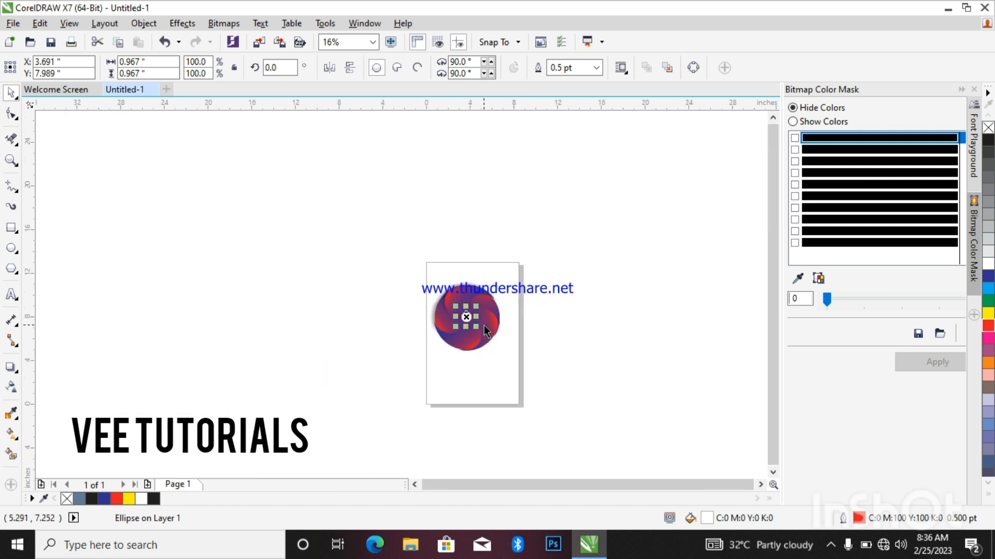
scroll(524, 341, "up", 3)
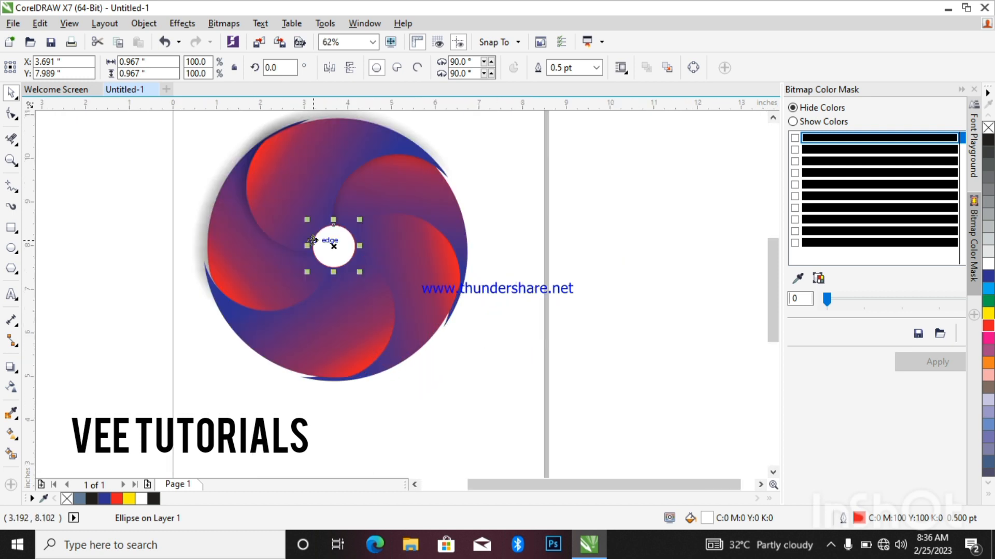
scroll(311, 239, "down", 2)
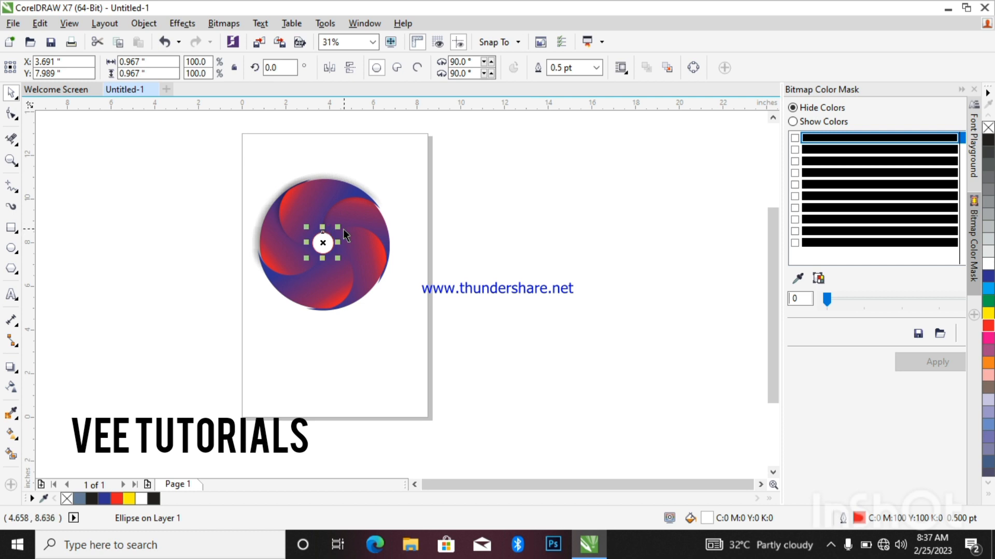
Try scaling the white circle down to about 0.64 inches from its corner, and undo it.
left_click_drag(338, 228, 338, 228)
left_click_drag(339, 228, 312, 254)
scroll(327, 250, "up", 2)
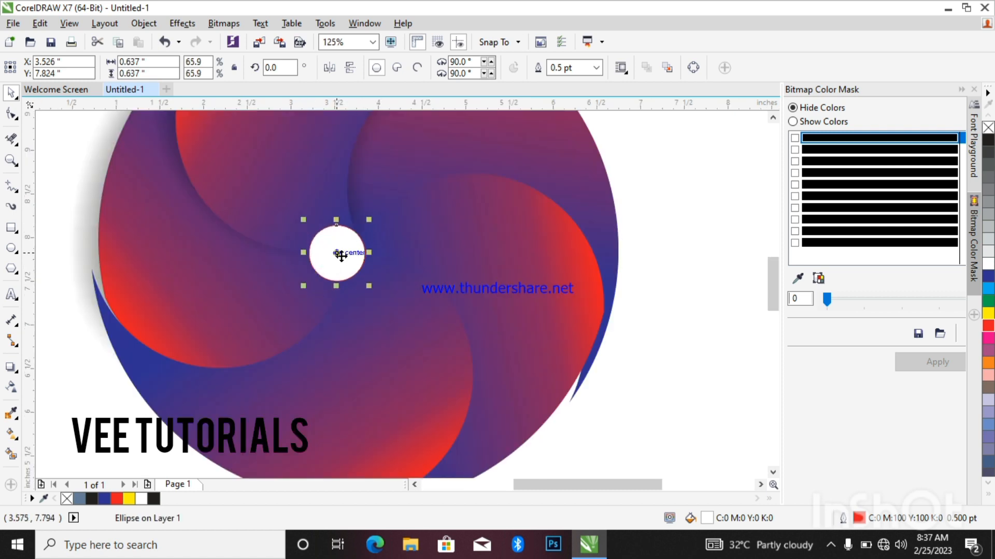
key("ctrl+z")
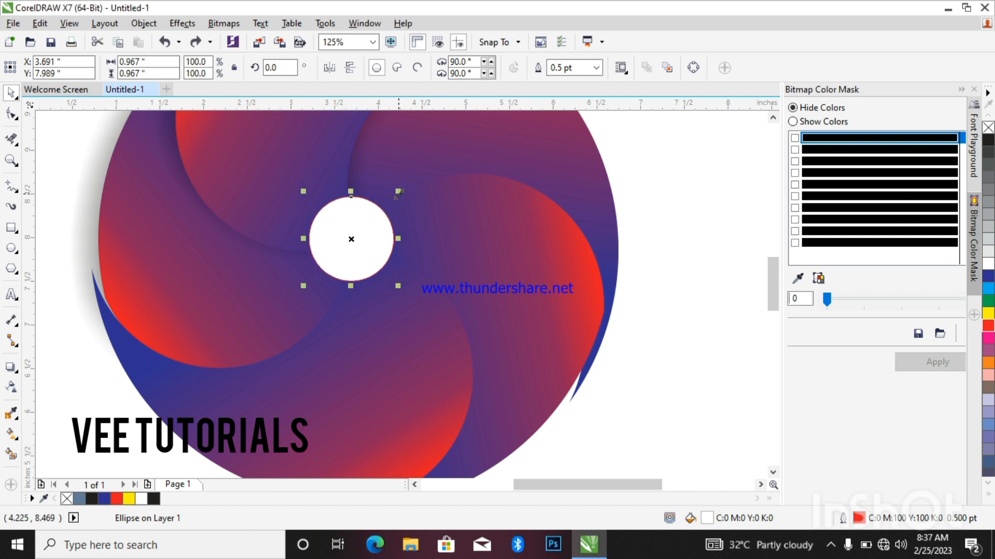
Add a concentric copy of the white circle about 0.42 inches across and fill it black.
left_click_drag(399, 189, 394, 214)
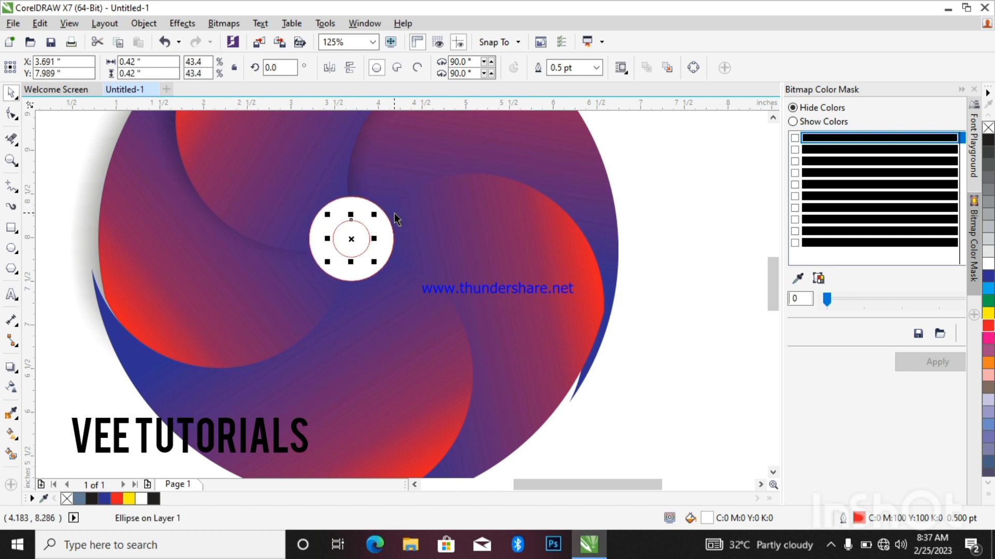
left_click(988, 144)
scroll(458, 257, "down", 2)
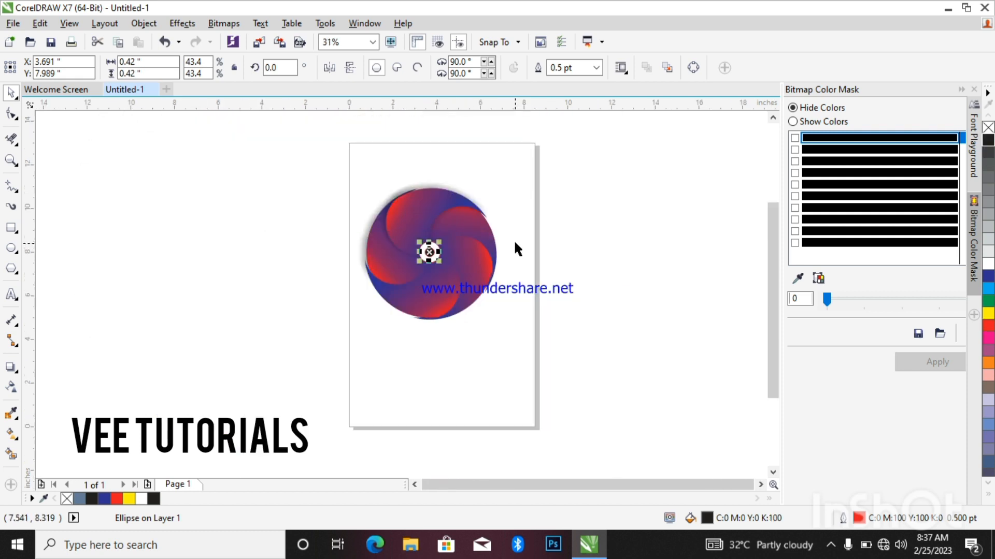
scroll(514, 239, "up", 1)
left_click(523, 231)
scroll(342, 231, "down", 1)
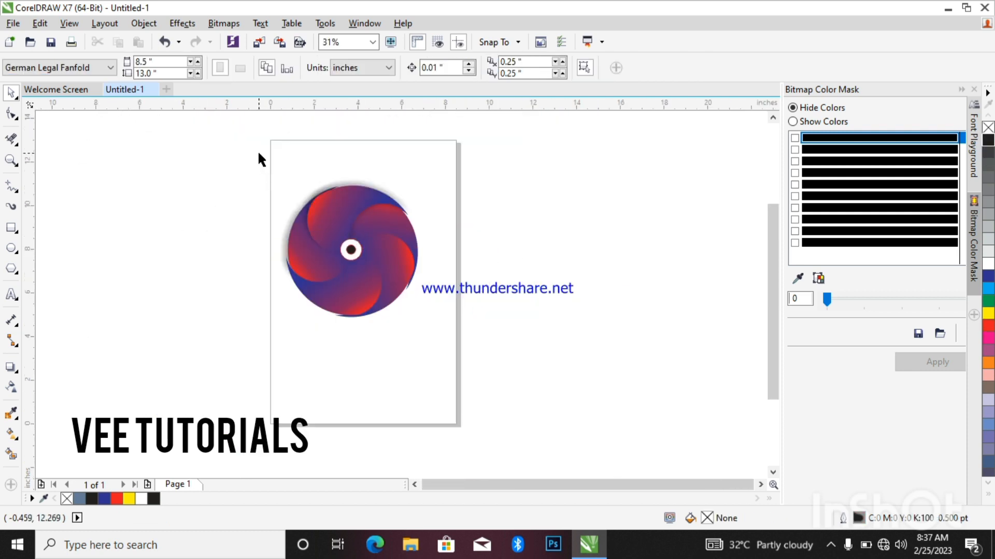
Select the whole swirl logo with its centre circles and move it down and right, across the page's right edge.
left_click_drag(258, 153, 477, 344)
left_click_drag(351, 249, 434, 282)
scroll(434, 281, "up", 1)
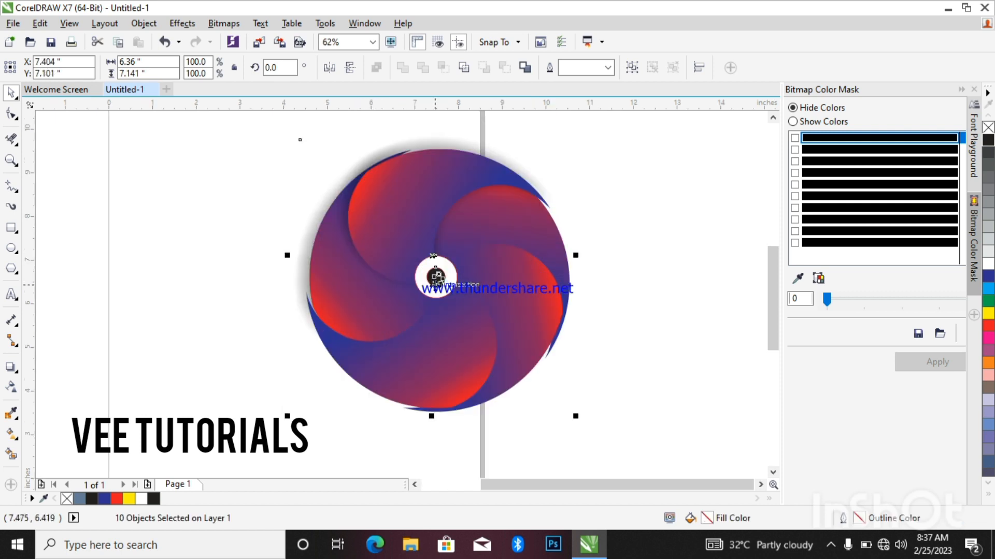
scroll(435, 278, "up", 1)
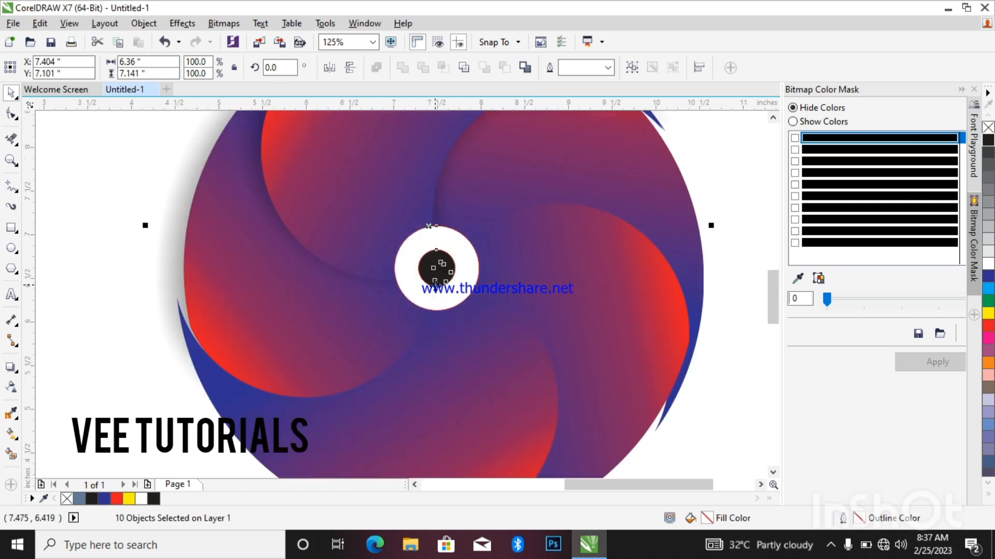
scroll(436, 282, "down", 1)
scroll(436, 277, "down", 1)
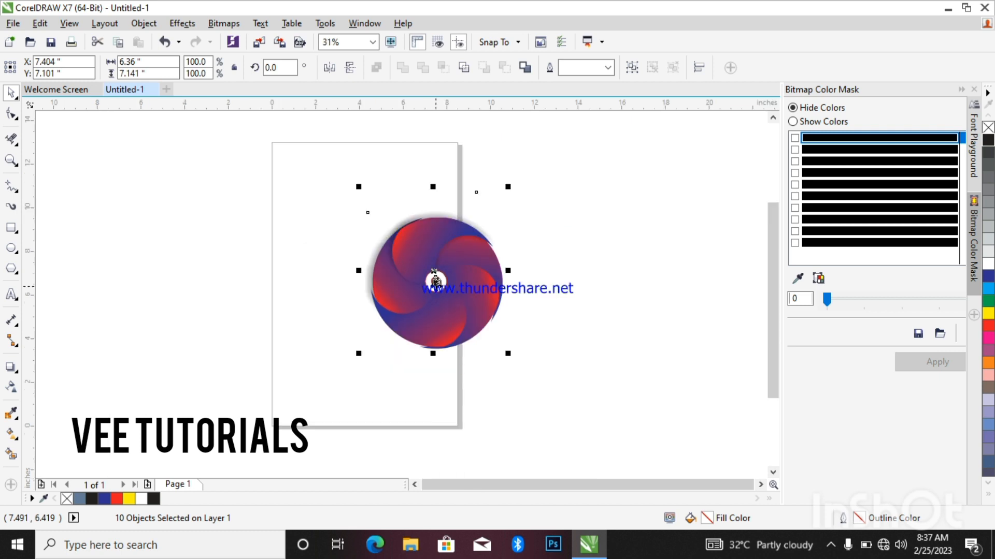
scroll(435, 280, "up", 1)
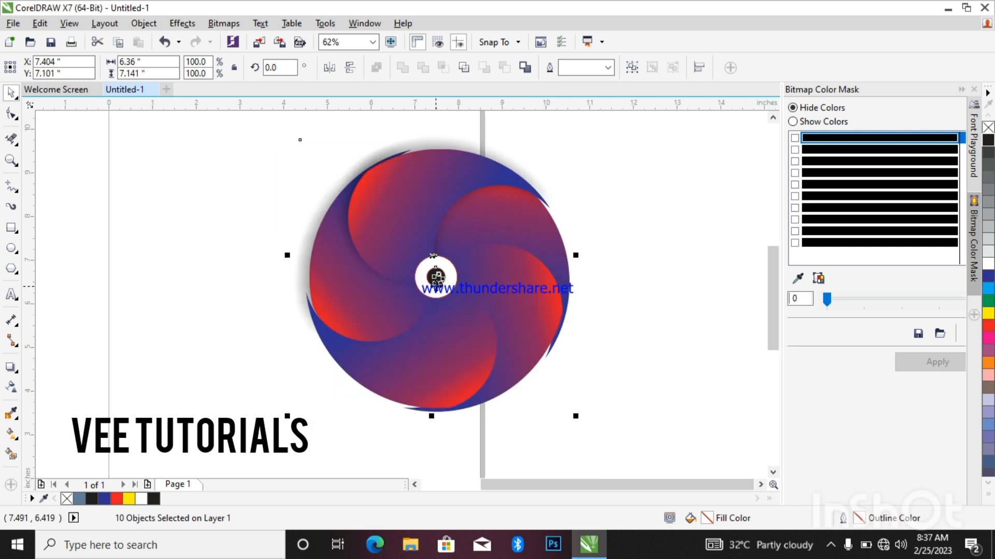
left_click(657, 243)
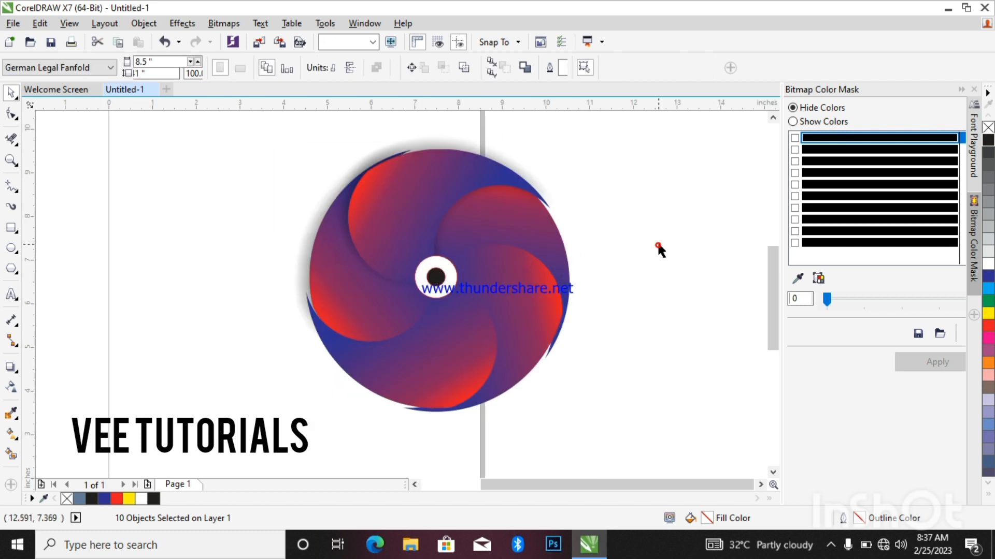
left_click(830, 545)
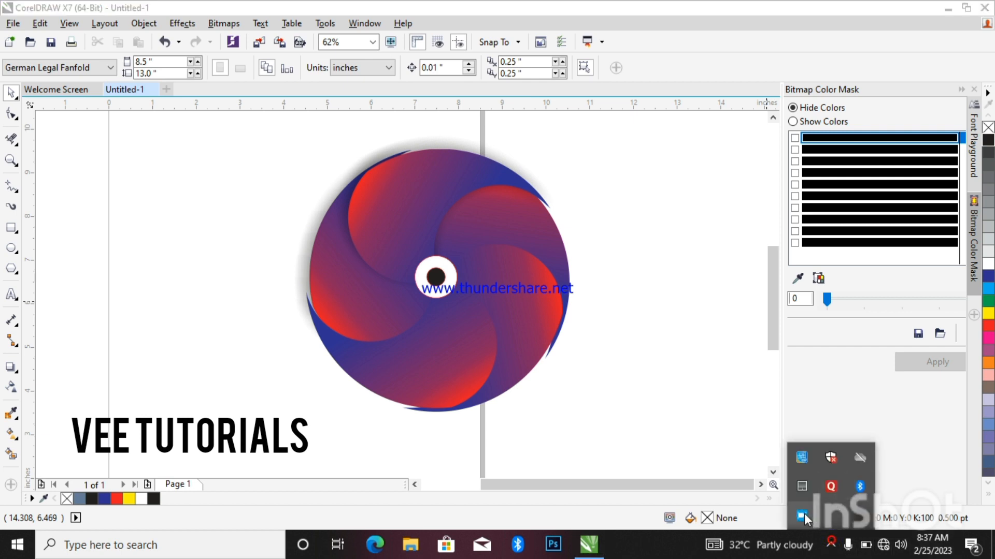